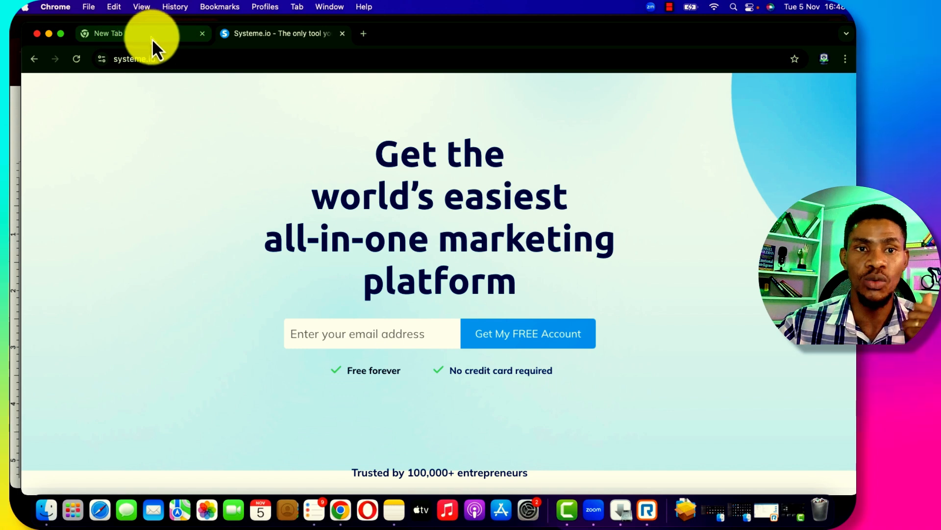
Bring the Google Docs FAQ window forward to show question 7 on connecting a custom domain
{"action": "left_click", "coordinate": [13, 118]}
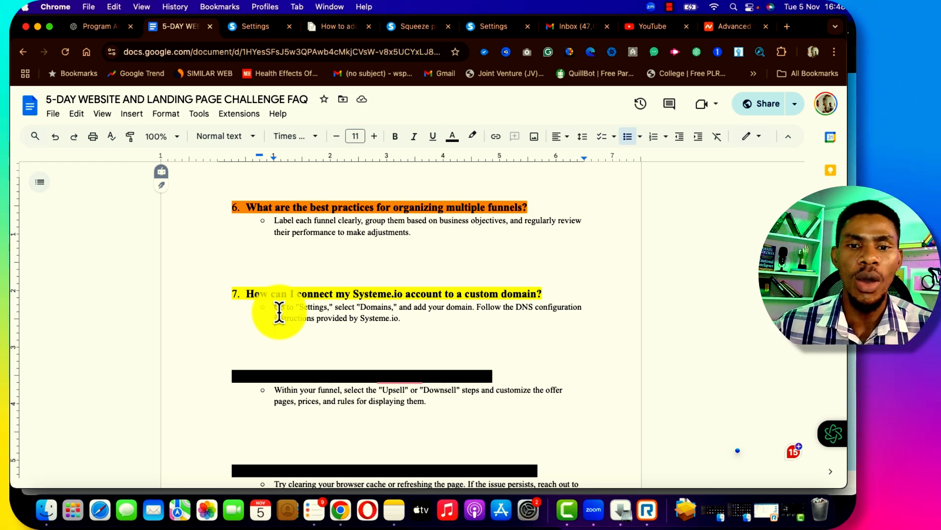
Scroll the FAQ to read the answer to question 7 about custom domains
{"action": "scroll", "coordinate": [279, 312], "scroll_direction": "down", "scroll_amount": 1}
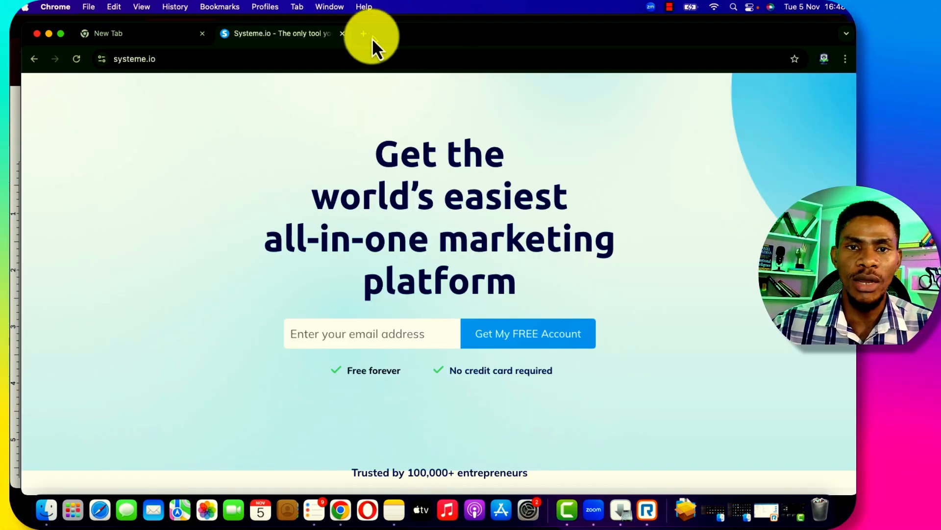
Load namecheap.com in a new Chrome tab
{"action": "left_click", "coordinate": [365, 35]}
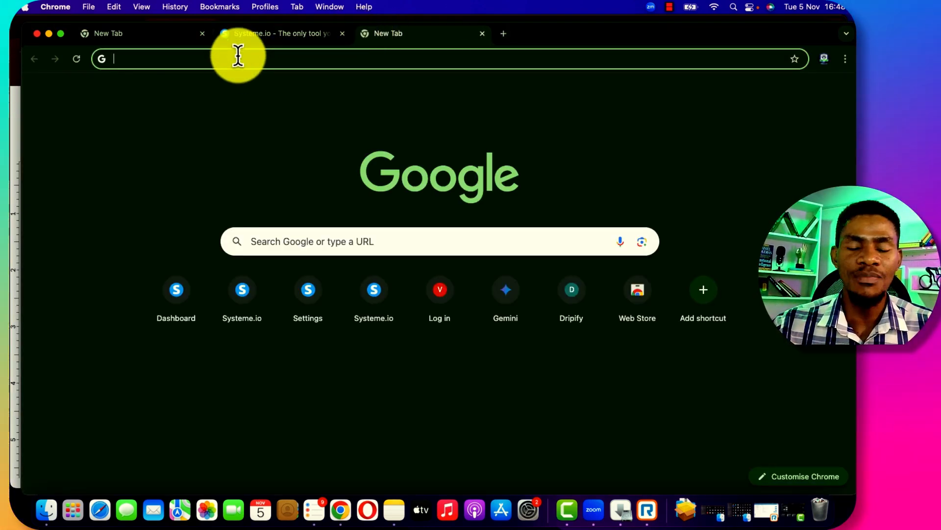
{"action": "left_click", "coordinate": [238, 57]}
{"action": "type", "text": "na"}
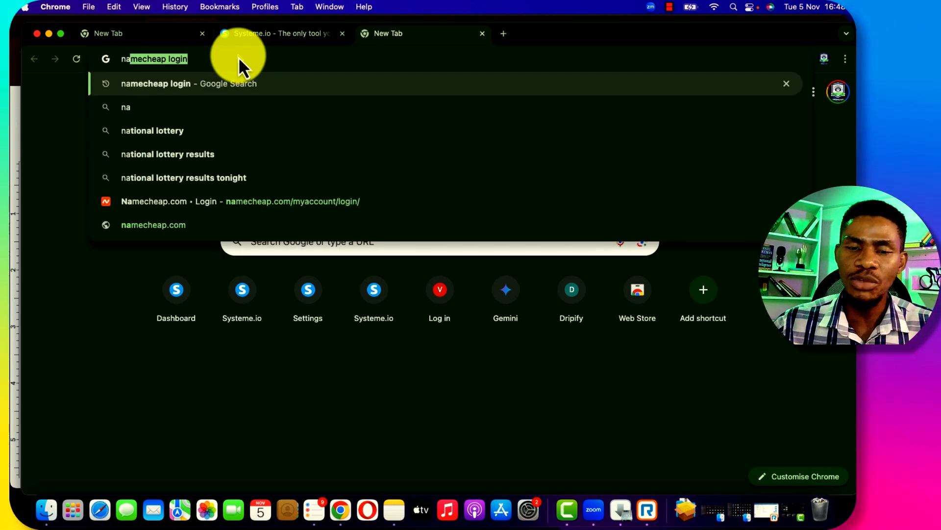
{"action": "key", "text": "Right"}
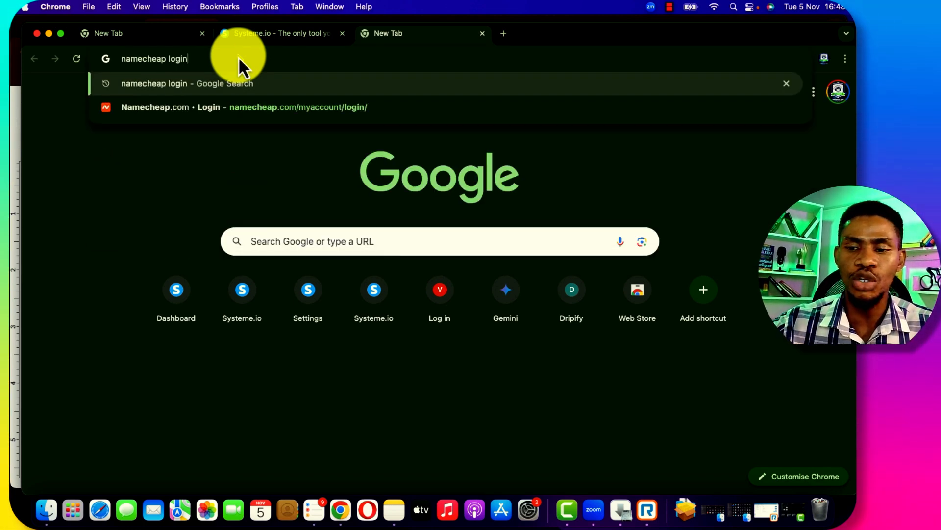
{"action": "key", "text": "BackSpace"}
{"action": "key", "text": "BackSpace"}
{"action": "key", "text": "BackSpace"}
{"action": "key", "text": "BackSpace"}
{"action": "key", "text": "BackSpace"}
{"action": "key", "text": "BackSpace"}
{"action": "type", "text": ".com"}
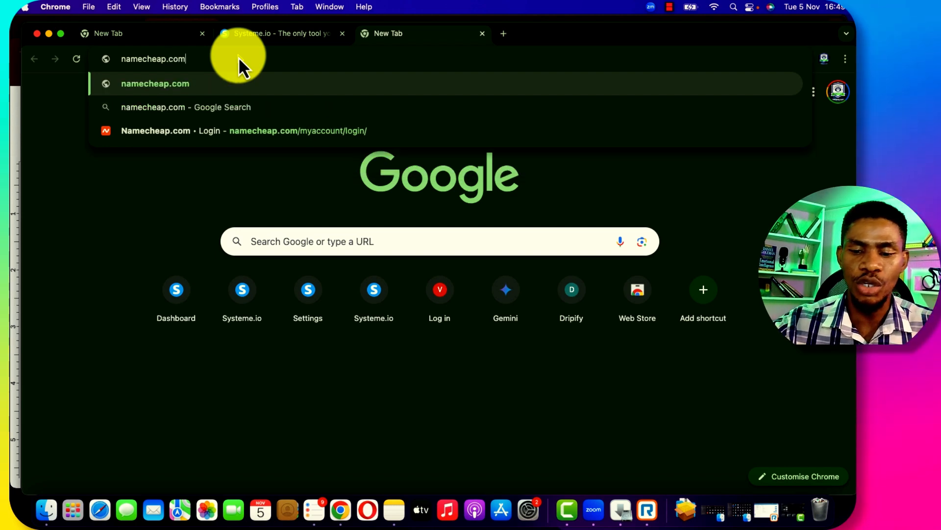
{"action": "key", "text": "Return"}
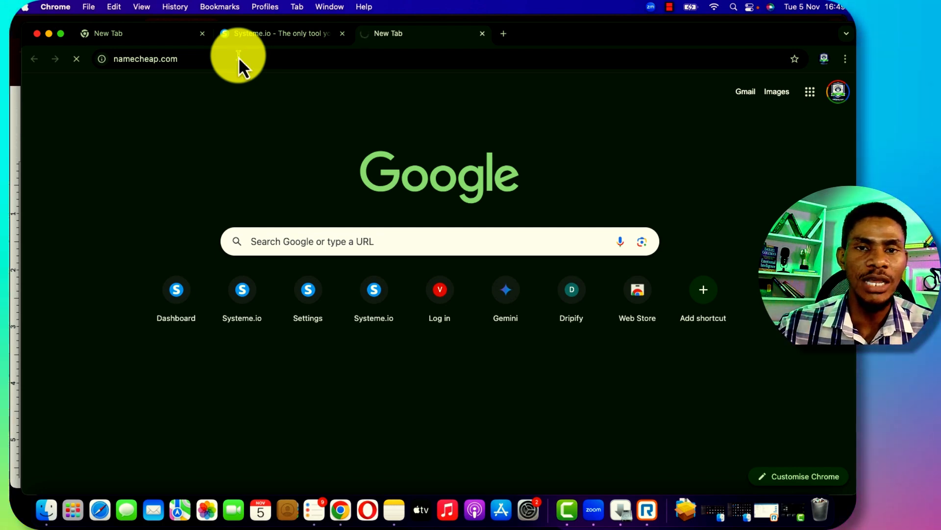
Open the Porkbun domain search page in another tab, then return to the Namecheap tab
{"action": "left_click", "coordinate": [504, 35]}
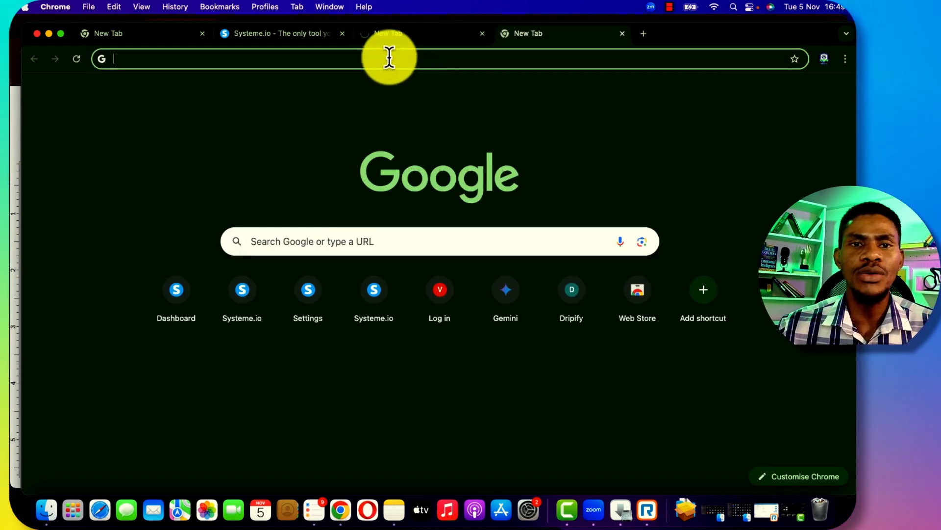
{"action": "left_click", "coordinate": [389, 58]}
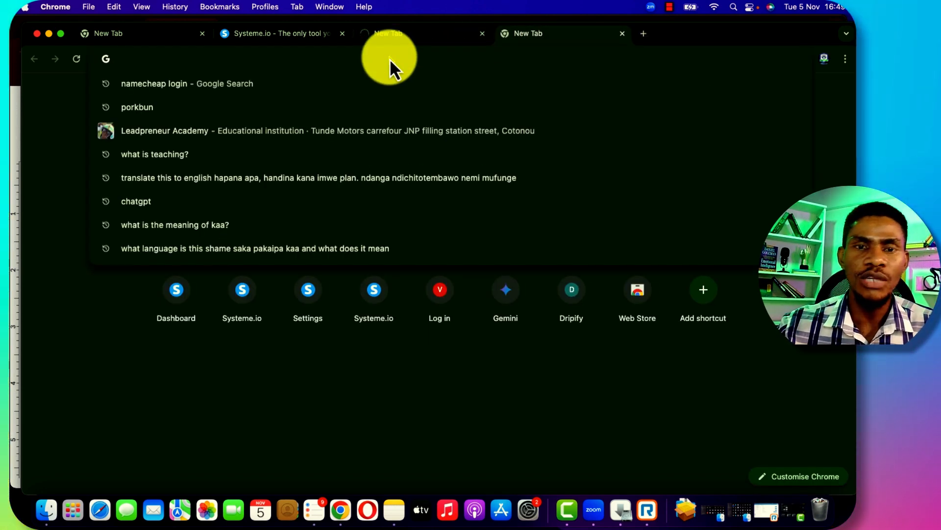
{"action": "type", "text": "por"}
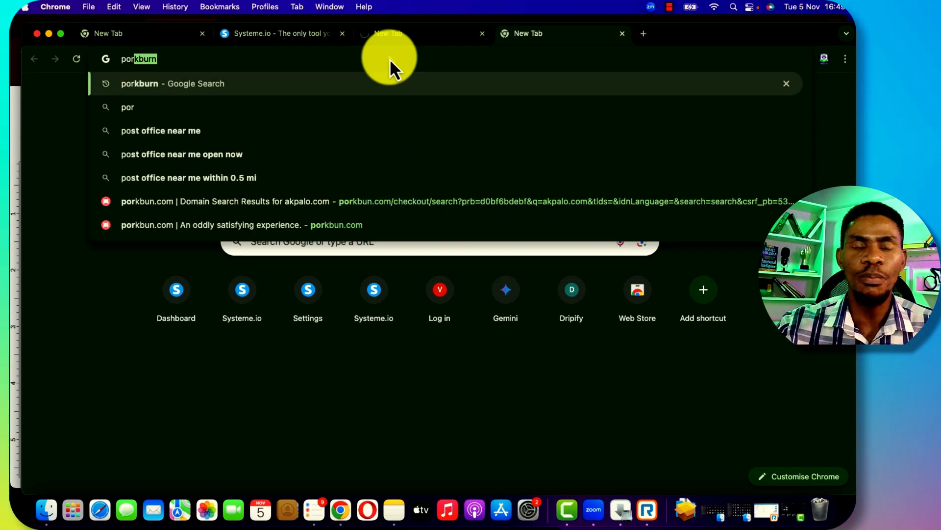
{"action": "type", "text": "kbu"}
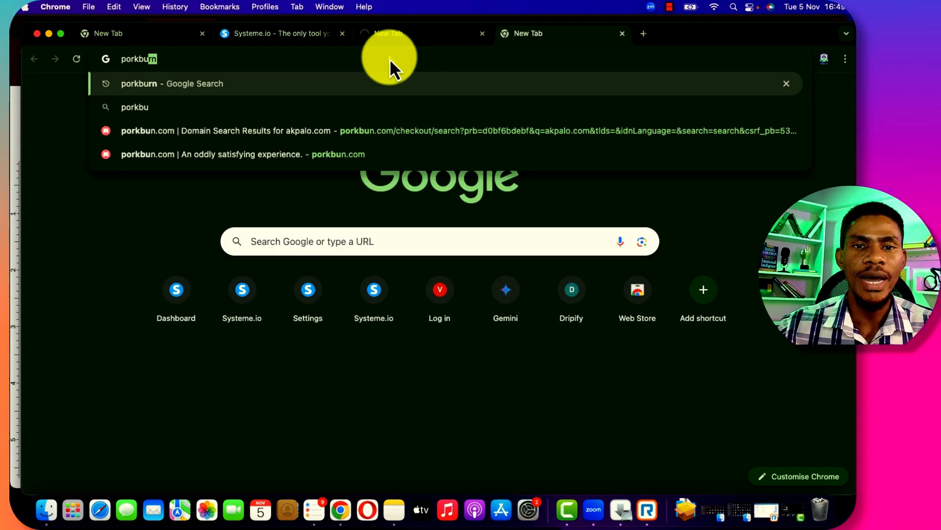
{"action": "left_click", "coordinate": [313, 130]}
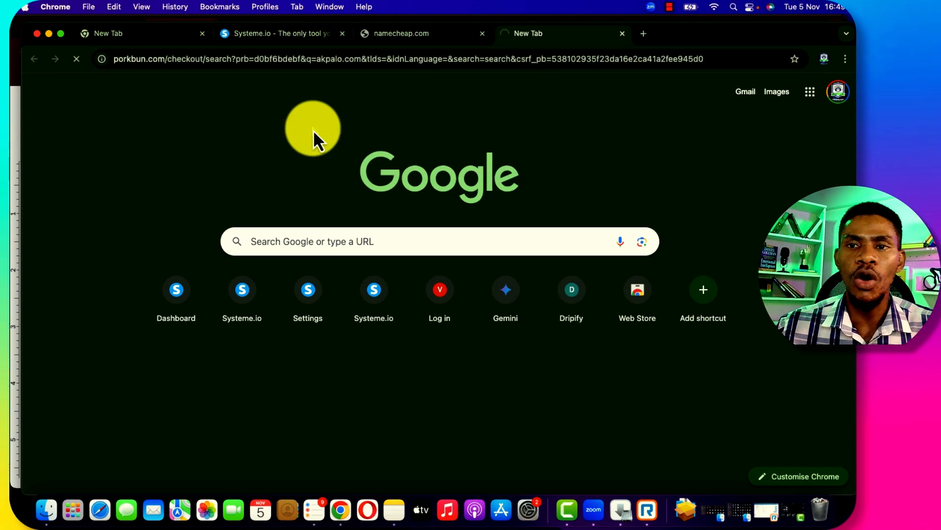
{"action": "left_click", "coordinate": [419, 40]}
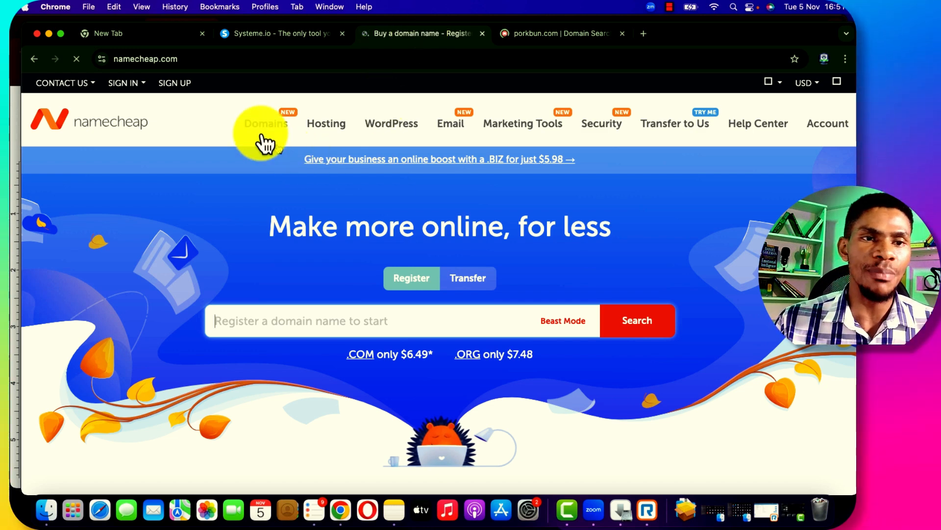
Search Namecheap's domain field for okpalo.com to check its availability
{"action": "left_click", "coordinate": [197, 59]}
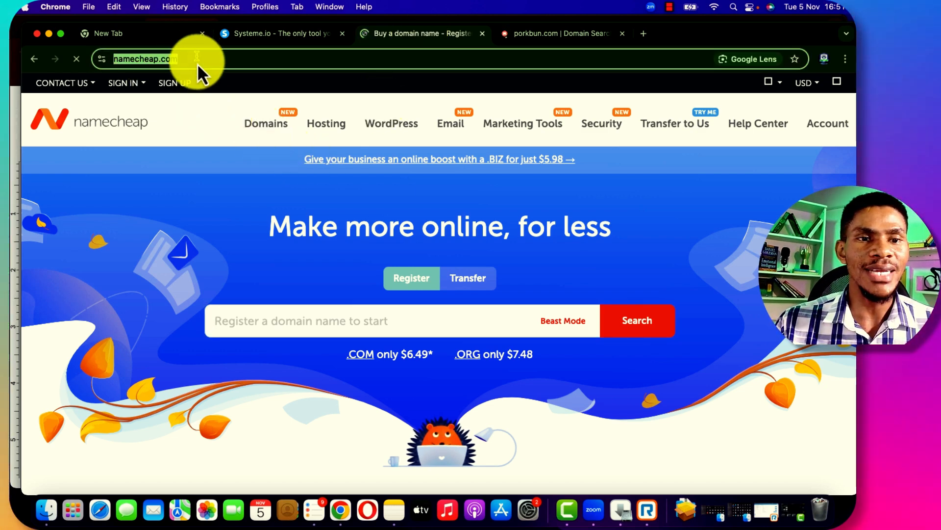
{"action": "left_click", "coordinate": [291, 320]}
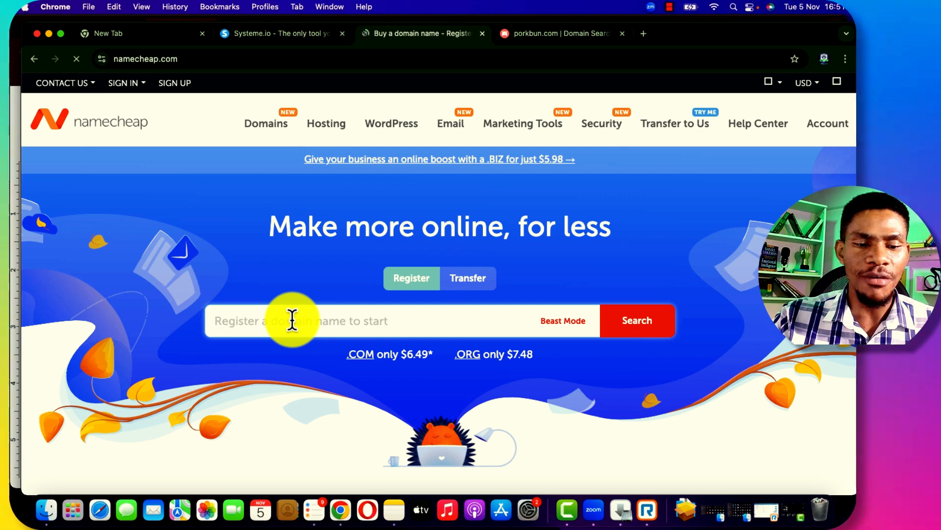
{"action": "type", "text": "a"}
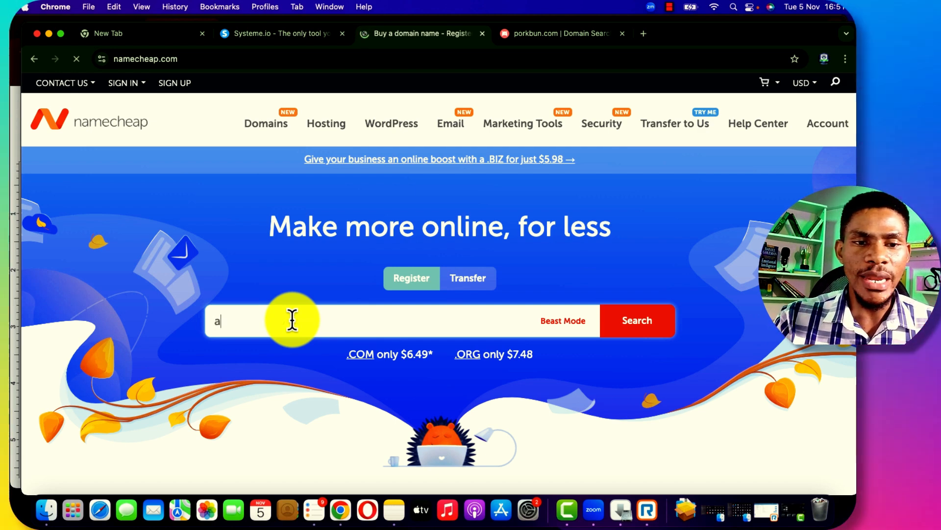
{"action": "key", "text": "BackSpace"}
{"action": "type", "text": "o"}
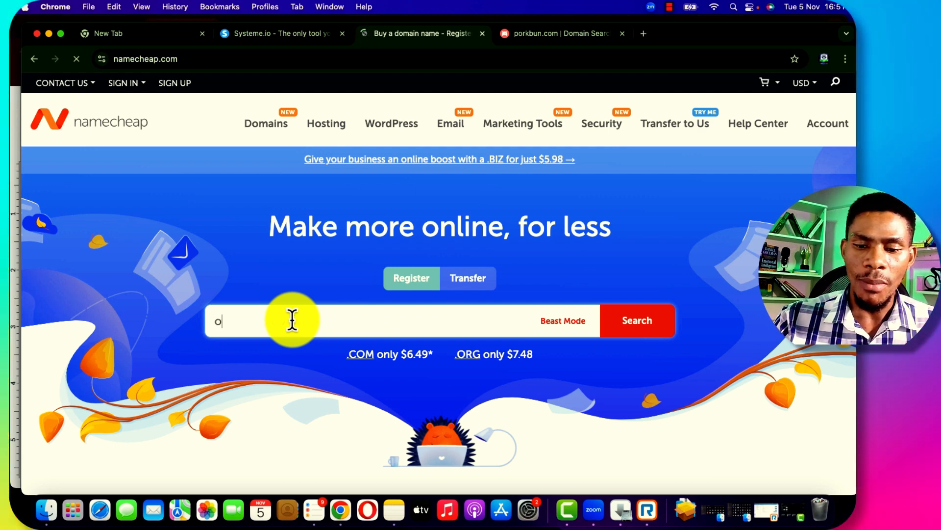
{"action": "type", "text": "kpalo"}
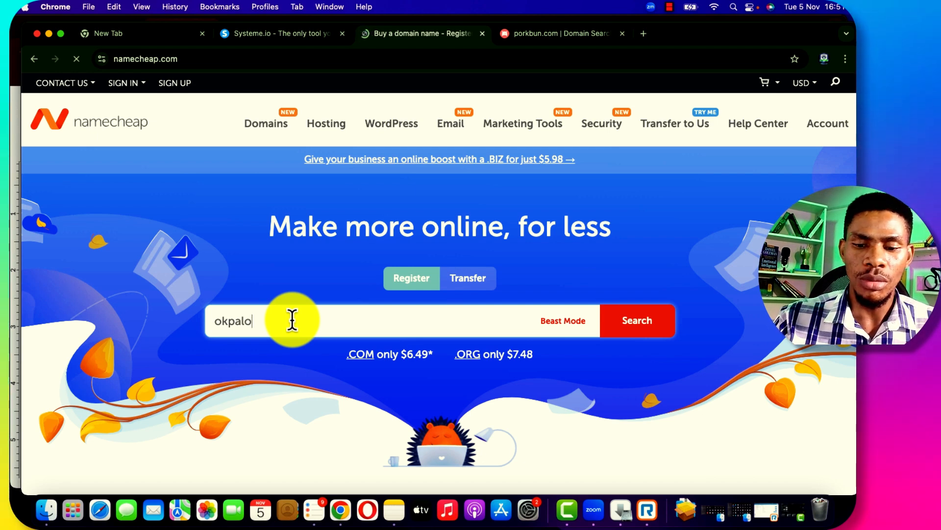
{"action": "type", "text": "."}
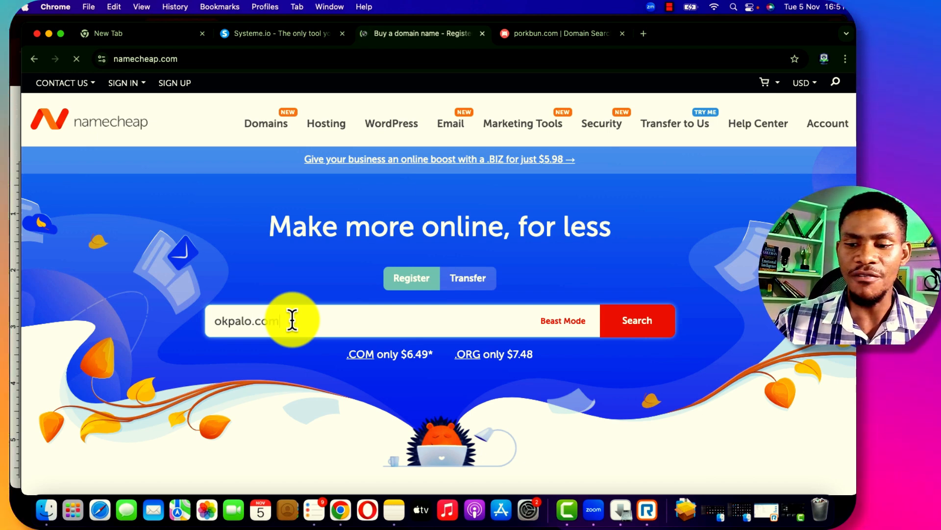
{"action": "type", "text": "com"}
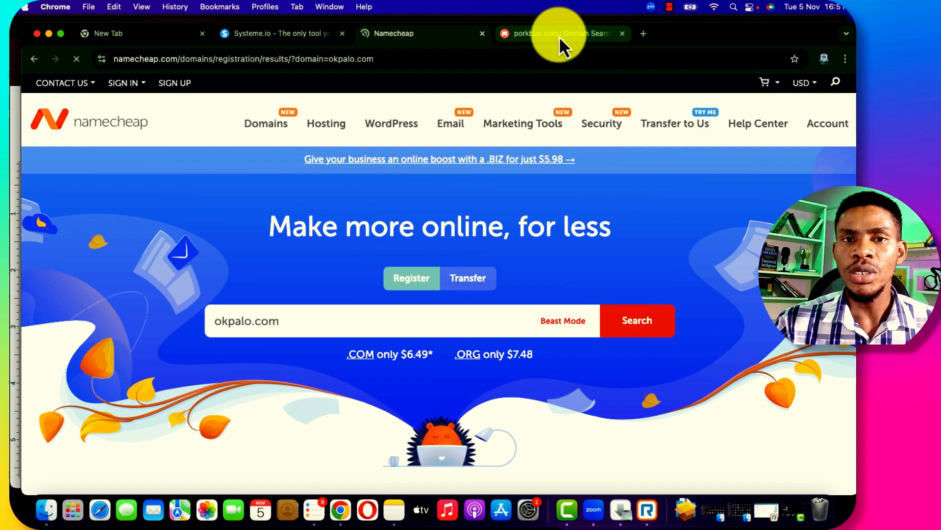
{"action": "left_click", "coordinate": [560, 37]}
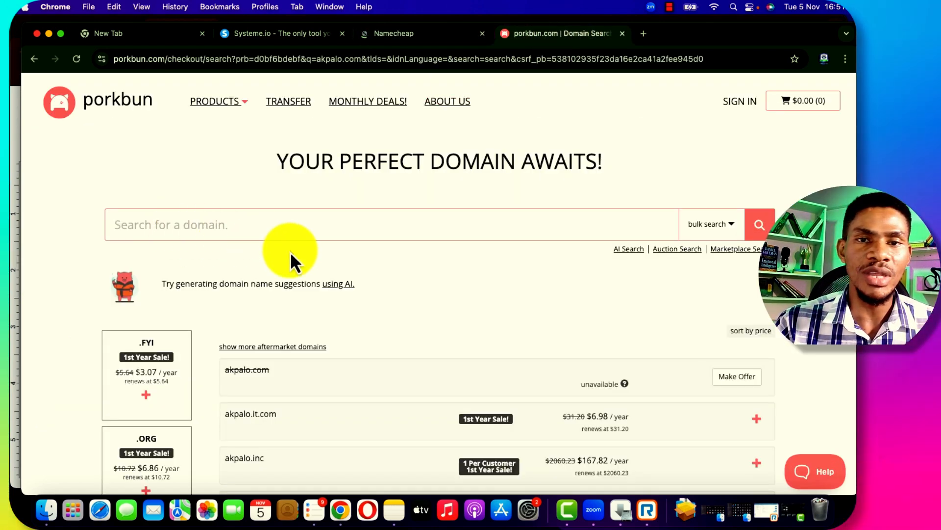
{"action": "scroll", "coordinate": [291, 249], "scroll_direction": "down", "scroll_amount": 15}
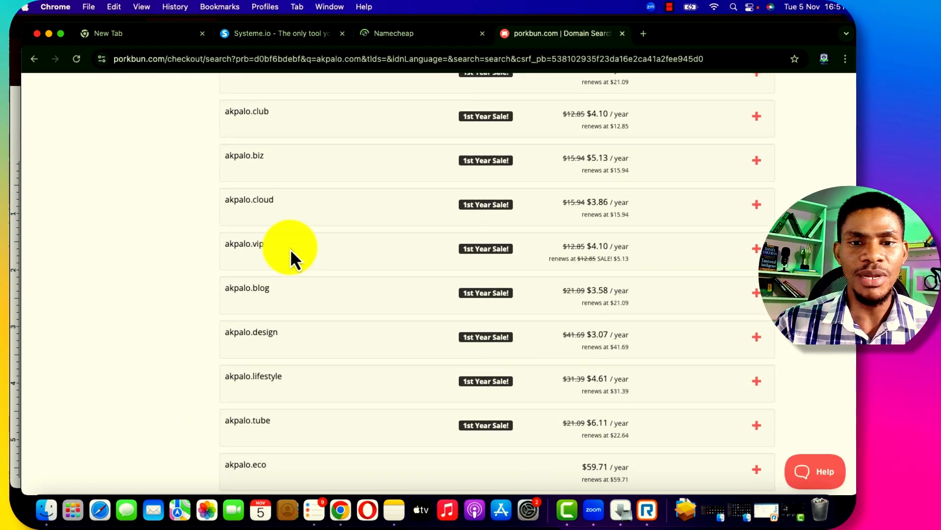
{"action": "scroll", "coordinate": [291, 248], "scroll_direction": "down", "scroll_amount": 10}
{"action": "scroll", "coordinate": [290, 249], "scroll_direction": "up", "scroll_amount": 20}
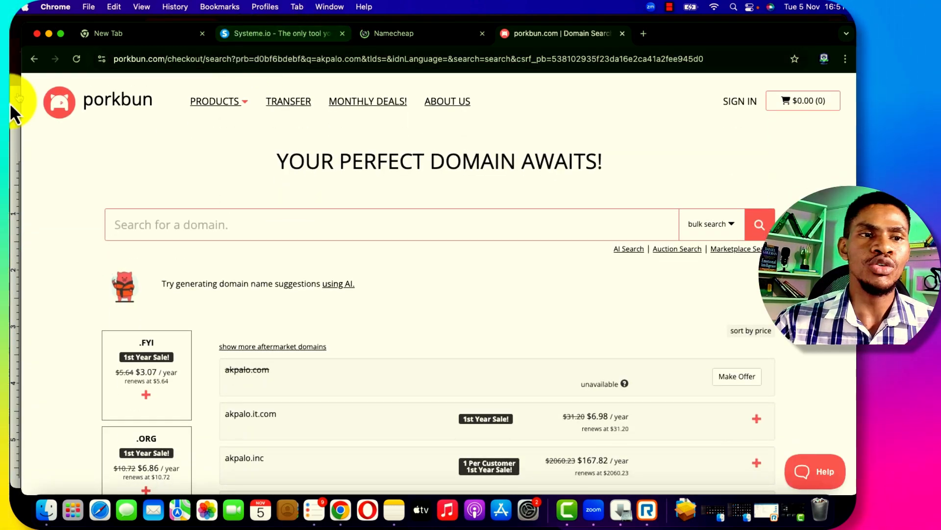
{"action": "left_click", "coordinate": [414, 32]}
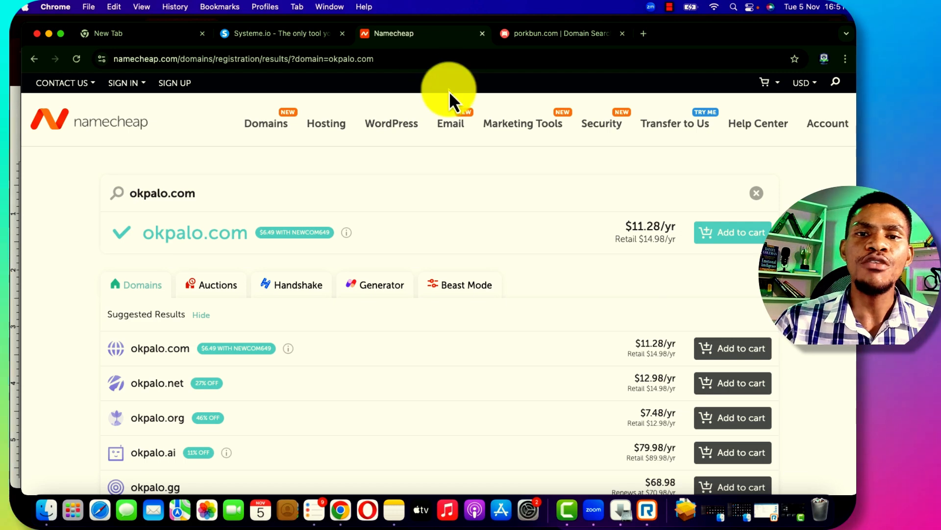
{"action": "left_click", "coordinate": [565, 37]}
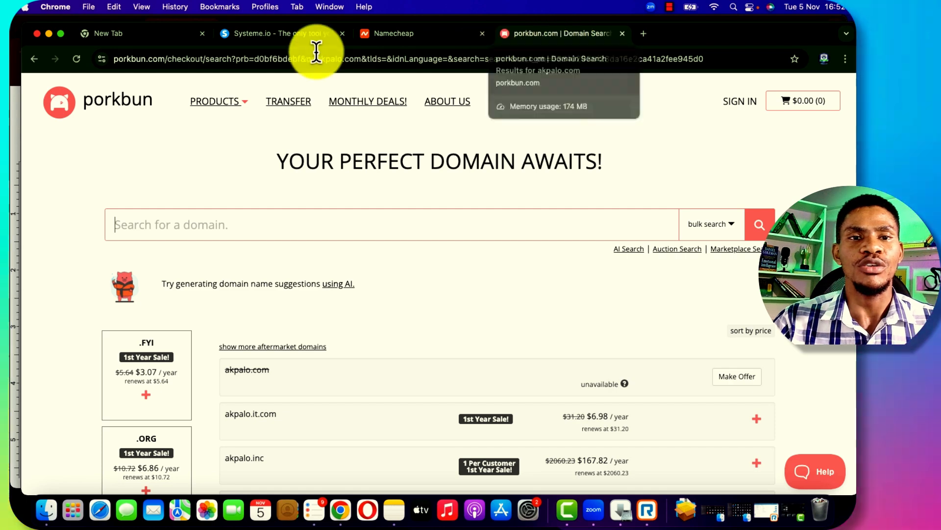
Return to Namecheap's results showing okpalo.com available at $11.28/yr and okpalo.org at $7.48/yr
{"action": "left_click", "coordinate": [14, 95]}
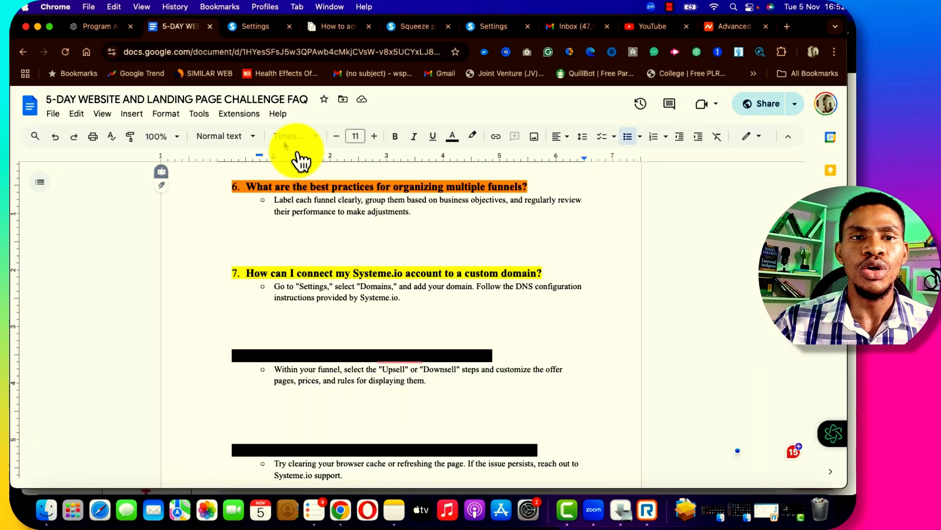
{"action": "left_click", "coordinate": [255, 31]}
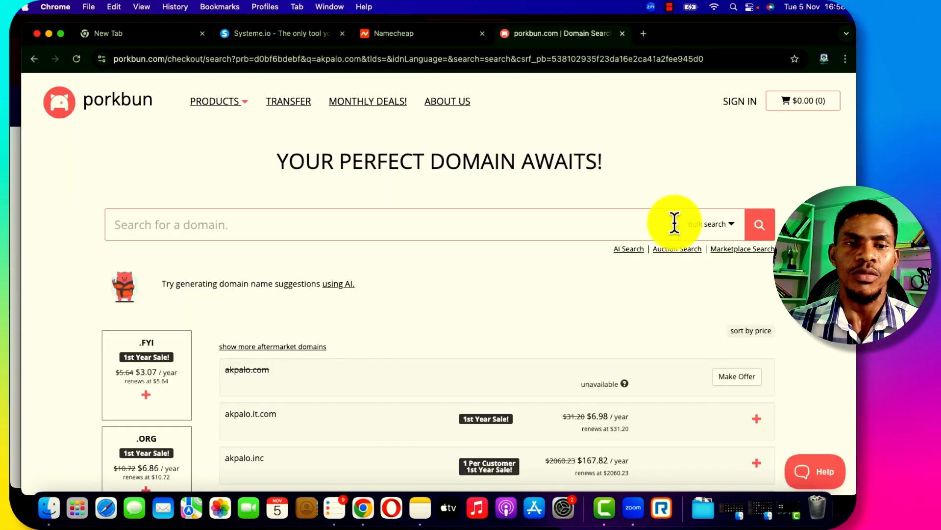
{"action": "scroll", "coordinate": [675, 226], "scroll_direction": "down", "scroll_amount": 1}
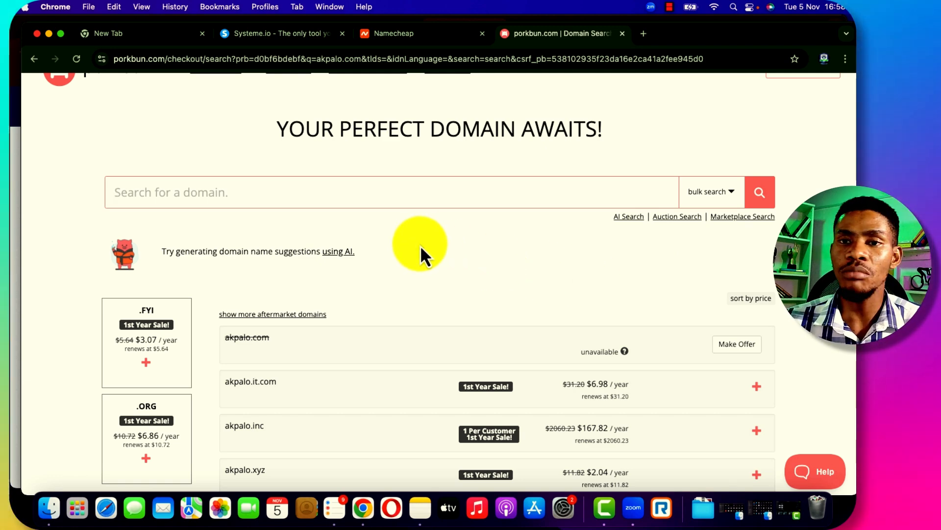
{"action": "left_click", "coordinate": [416, 41]}
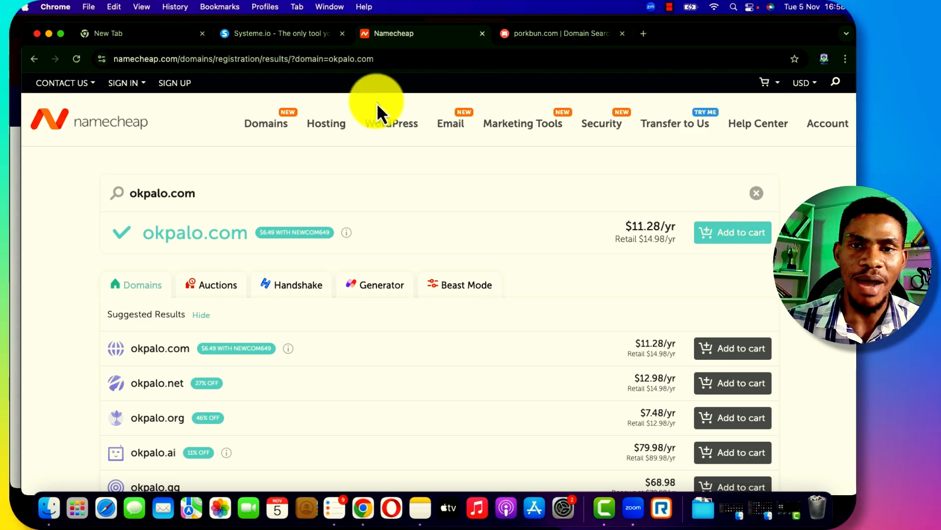
Bring the Systeme.io window forward, reach the dashboard, and open the profile avatar menu
{"action": "left_click", "coordinate": [14, 198]}
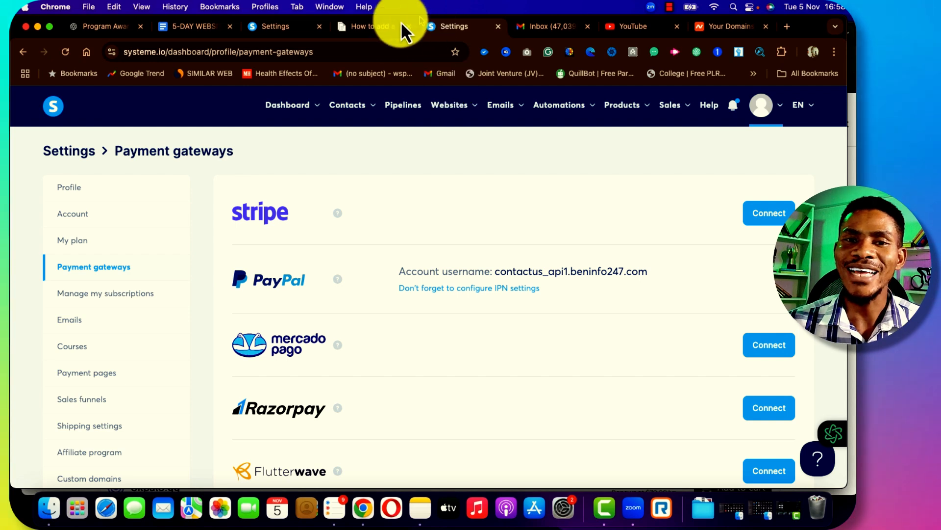
{"action": "left_click", "coordinate": [269, 28]}
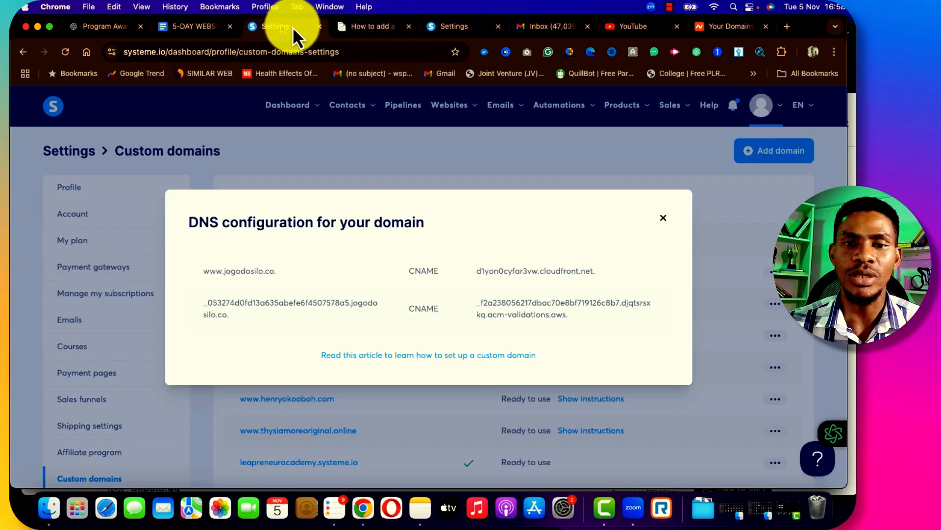
{"action": "left_click", "coordinate": [463, 33]}
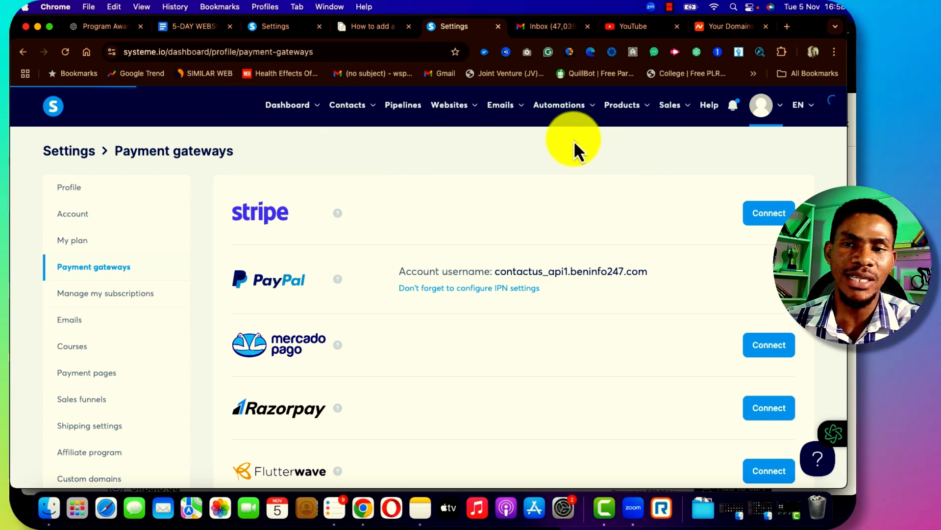
{"action": "mouse_move", "coordinate": [765, 118]}
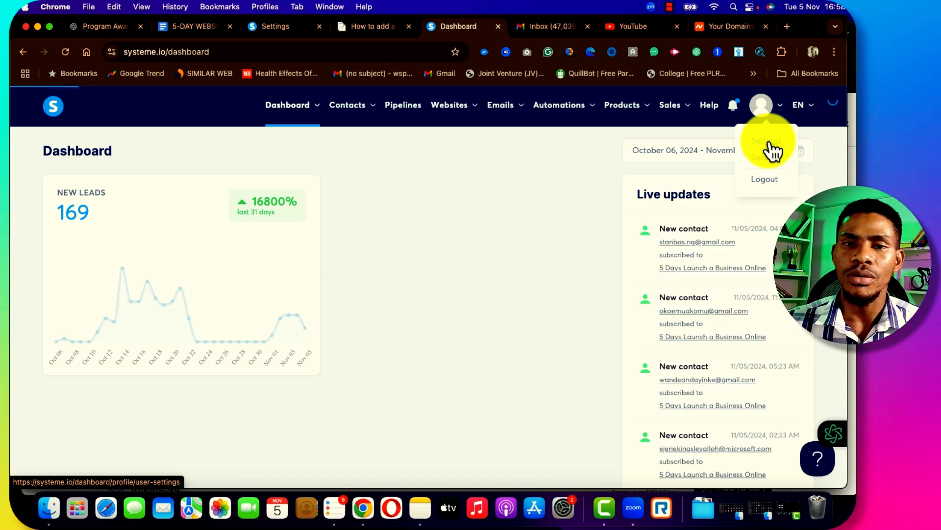
Choose Settings from the account menu and scroll the sidebar to Custom domains
{"action": "left_click", "coordinate": [770, 145]}
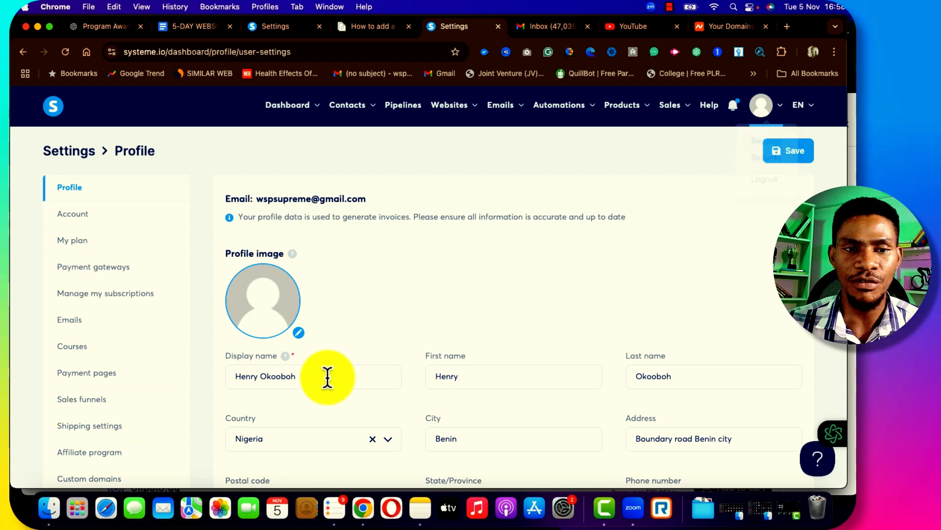
{"action": "scroll", "coordinate": [84, 378], "scroll_direction": "down", "scroll_amount": 3}
{"action": "scroll", "coordinate": [88, 377], "scroll_direction": "down", "scroll_amount": 2}
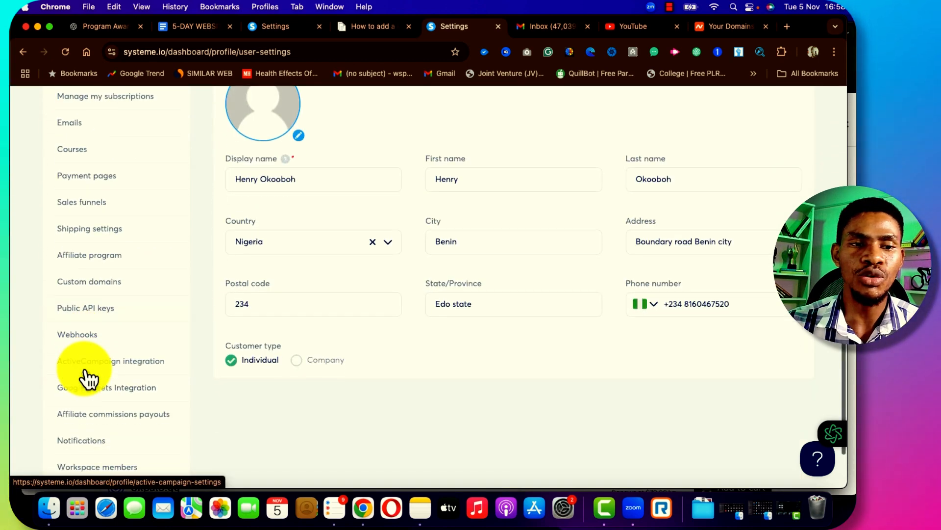
{"action": "scroll", "coordinate": [89, 358], "scroll_direction": "up", "scroll_amount": 1}
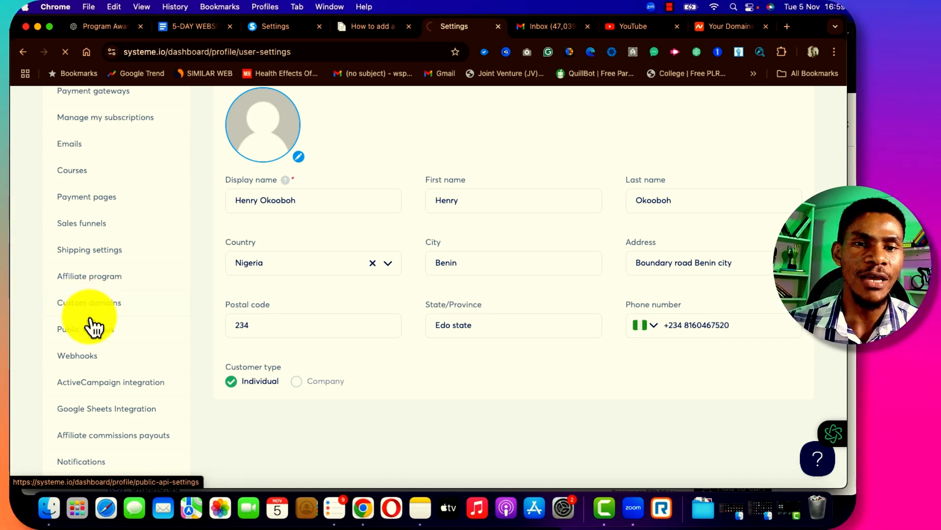
{"action": "scroll", "coordinate": [476, 240], "scroll_direction": "up", "scroll_amount": 5}
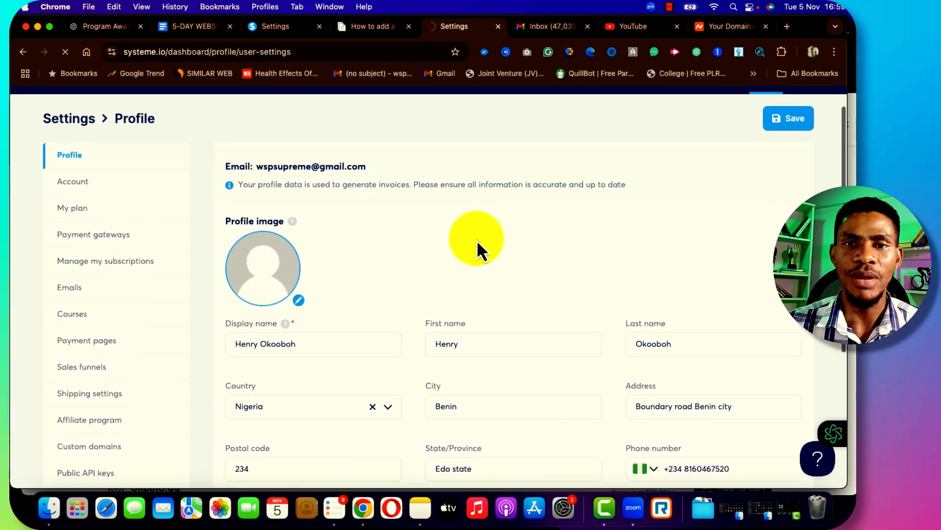
{"action": "scroll", "coordinate": [614, 300], "scroll_direction": "up", "scroll_amount": 3}
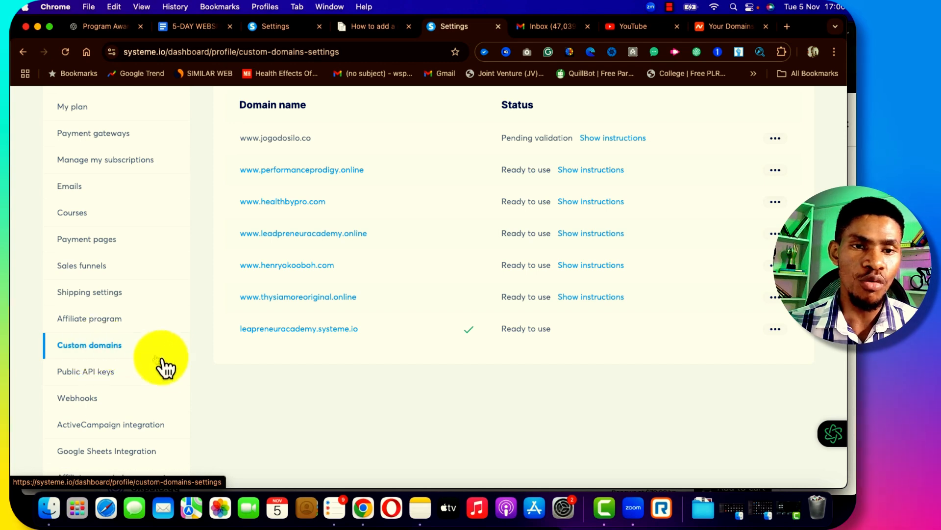
{"action": "scroll", "coordinate": [431, 236], "scroll_direction": "up", "scroll_amount": 3}
{"action": "scroll", "coordinate": [431, 234], "scroll_direction": "down", "scroll_amount": 3}
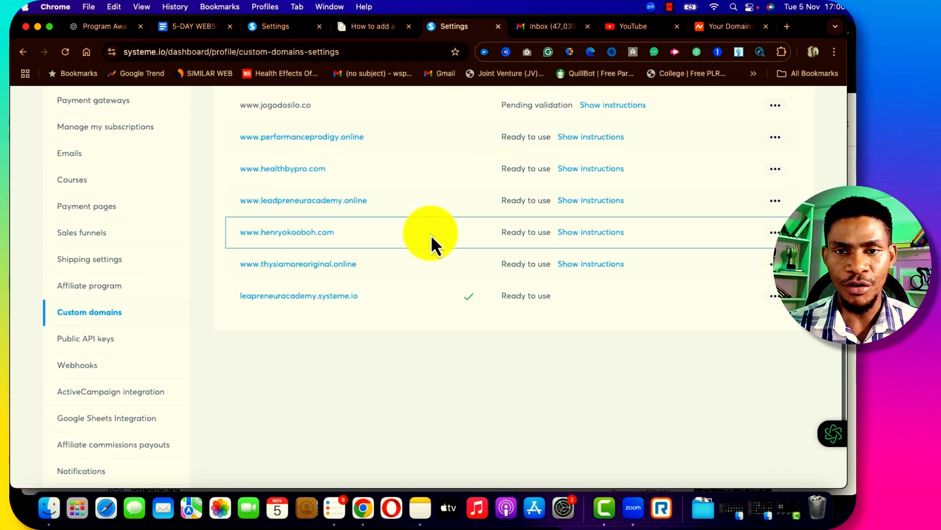
{"action": "scroll", "coordinate": [431, 234], "scroll_direction": "up", "scroll_amount": 5}
{"action": "scroll", "coordinate": [431, 234], "scroll_direction": "down", "scroll_amount": 1}
{"action": "scroll", "coordinate": [431, 235], "scroll_direction": "down", "scroll_amount": 1}
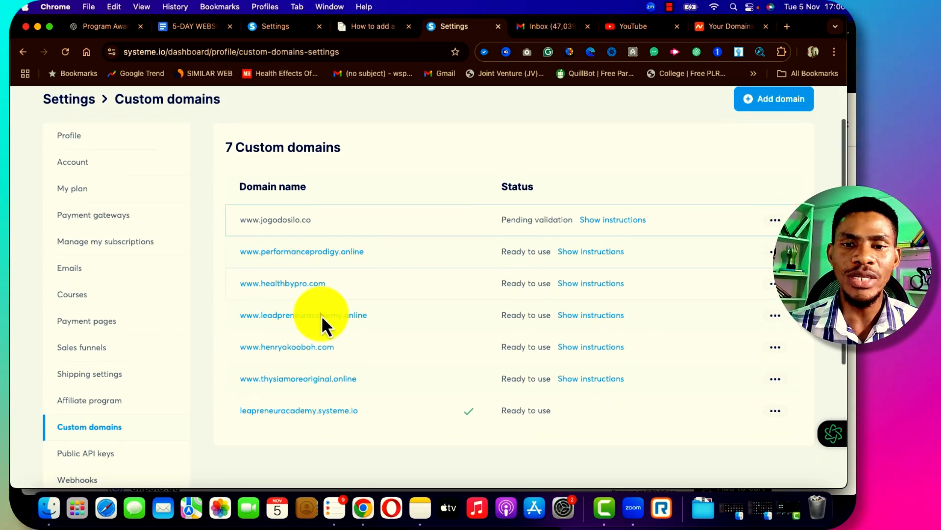
{"action": "scroll", "coordinate": [377, 346], "scroll_direction": "down", "scroll_amount": 3}
{"action": "scroll", "coordinate": [385, 344], "scroll_direction": "down", "scroll_amount": 2}
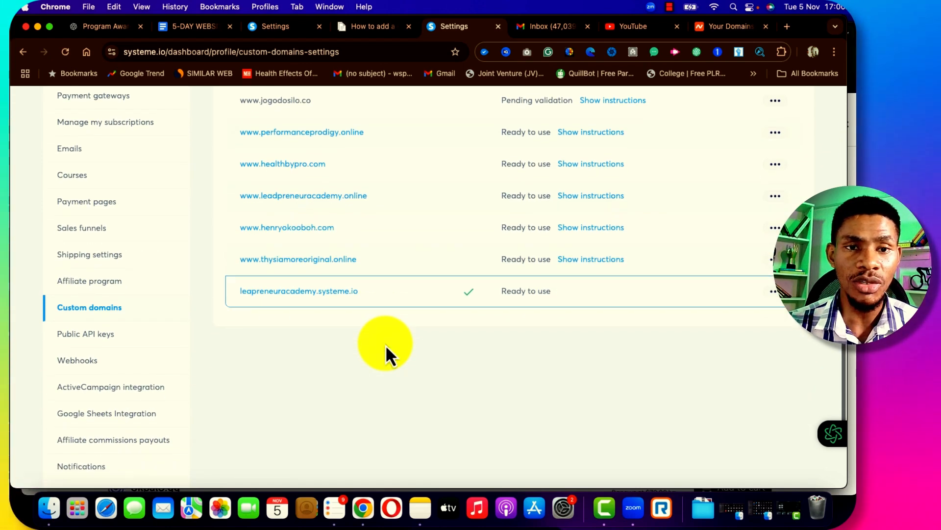
{"action": "scroll", "coordinate": [402, 279], "scroll_direction": "down", "scroll_amount": 2}
{"action": "scroll", "coordinate": [402, 278], "scroll_direction": "up", "scroll_amount": 3}
{"action": "scroll", "coordinate": [402, 279], "scroll_direction": "up", "scroll_amount": 4}
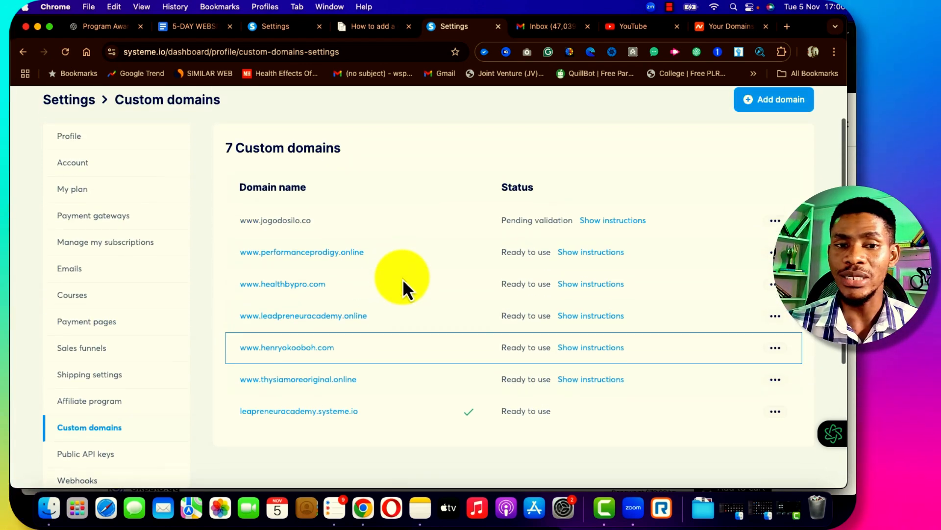
{"action": "scroll", "coordinate": [402, 279], "scroll_direction": "down", "scroll_amount": 1}
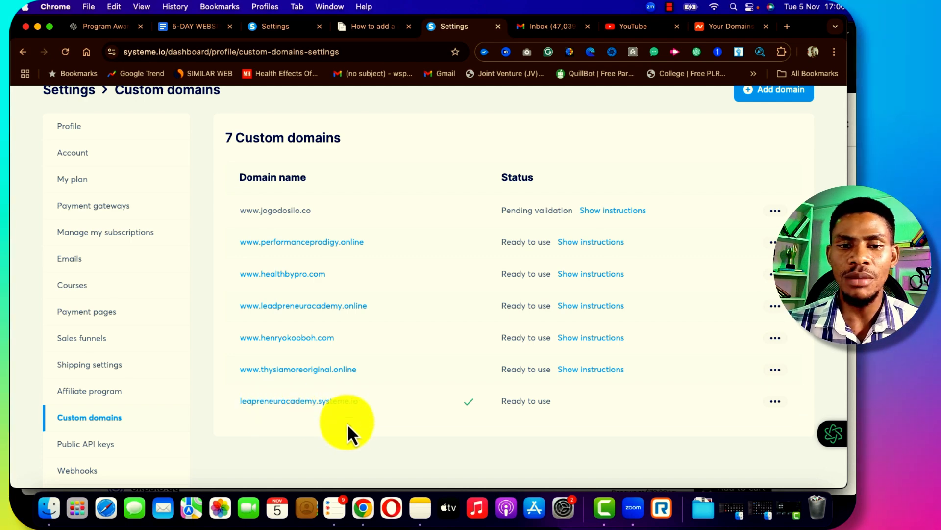
{"action": "scroll", "coordinate": [347, 422], "scroll_direction": "up", "scroll_amount": 3}
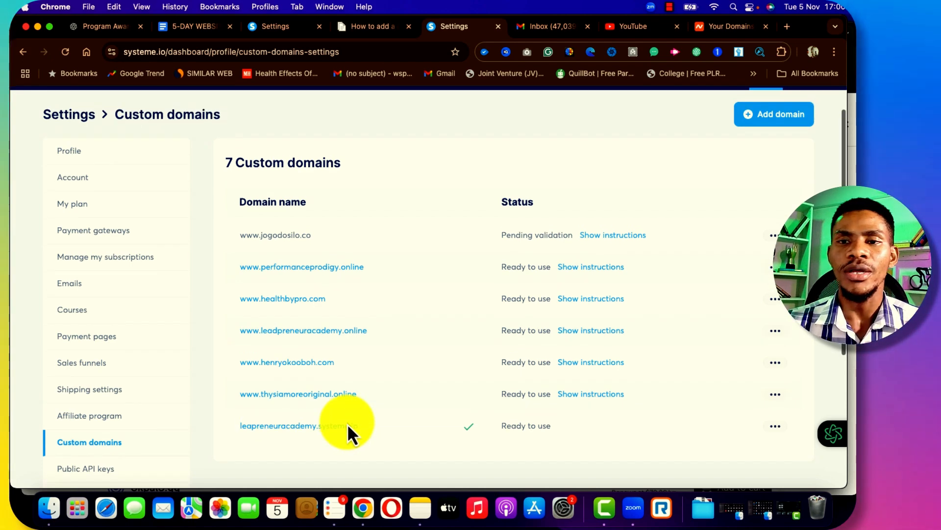
{"action": "scroll", "coordinate": [347, 423], "scroll_direction": "down", "scroll_amount": 1}
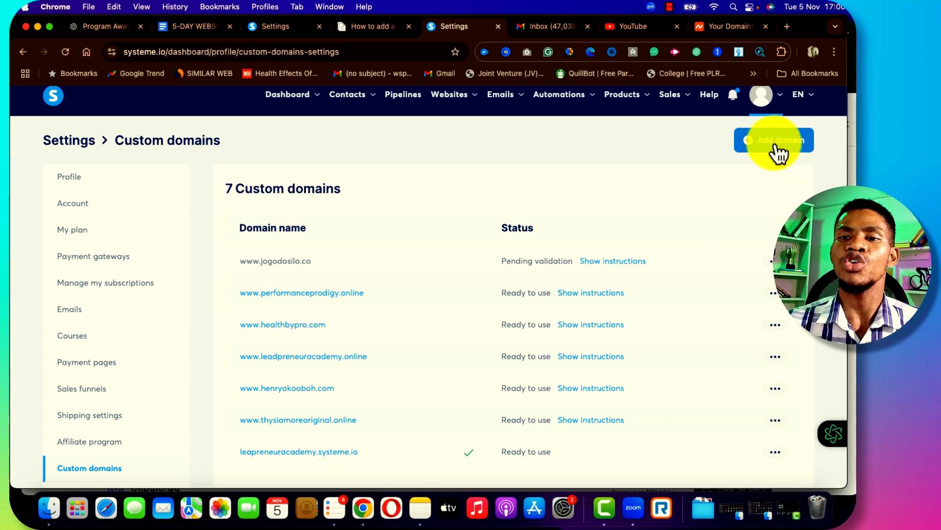
Add and save jogodosilo.co as a custom domain, revealing its two CNAME records
{"action": "left_click", "coordinate": [775, 146]}
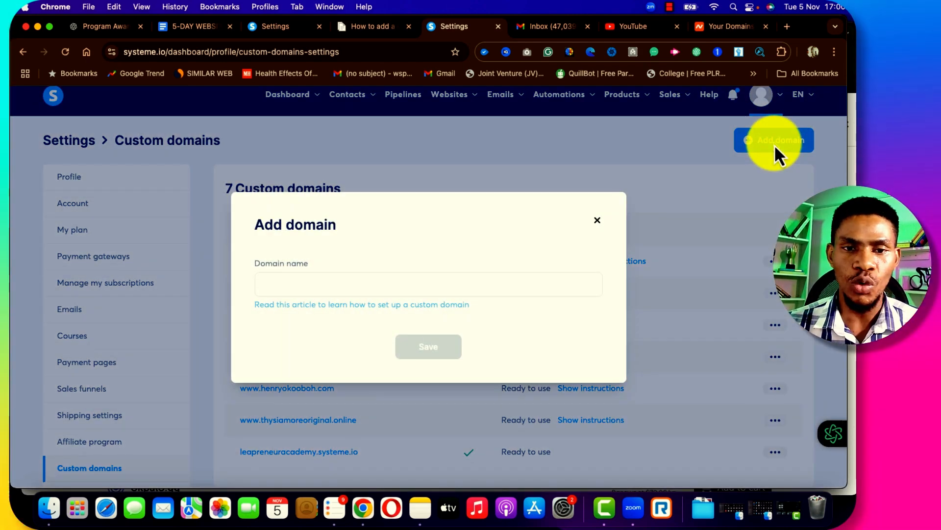
{"action": "left_click", "coordinate": [304, 283]}
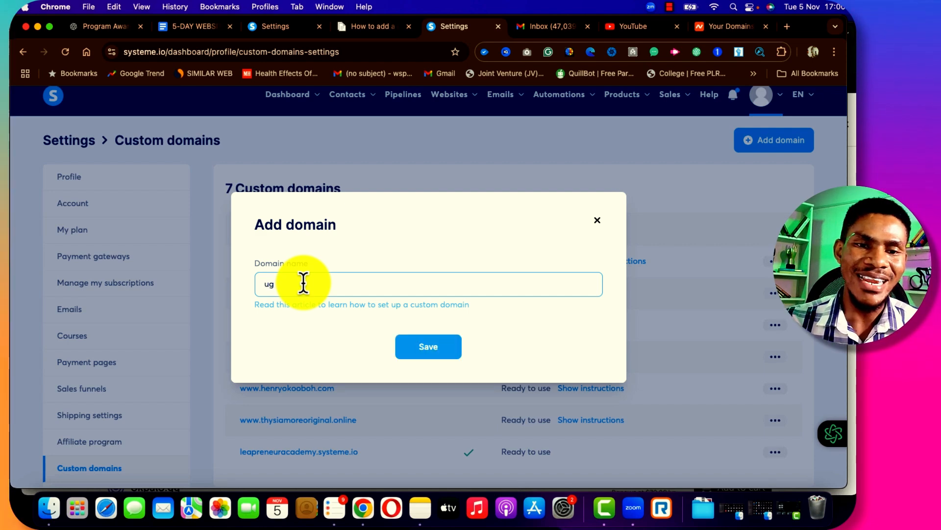
{"action": "type", "text": "jogo"}
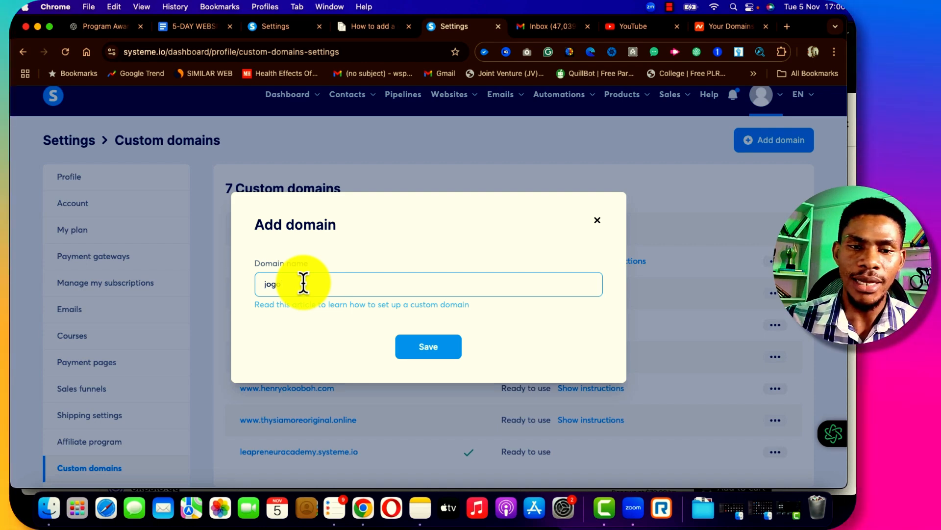
{"action": "type", "text": "dosilo.co"}
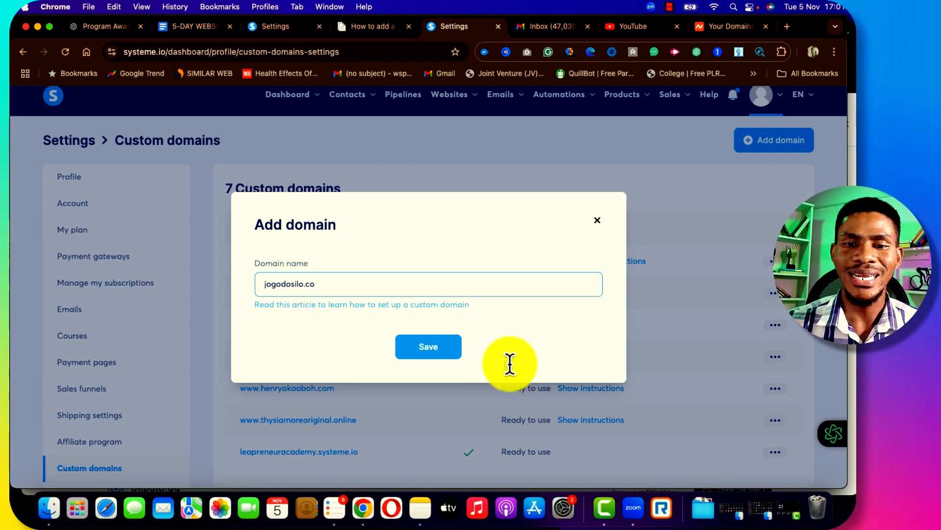
{"action": "left_click", "coordinate": [542, 350]}
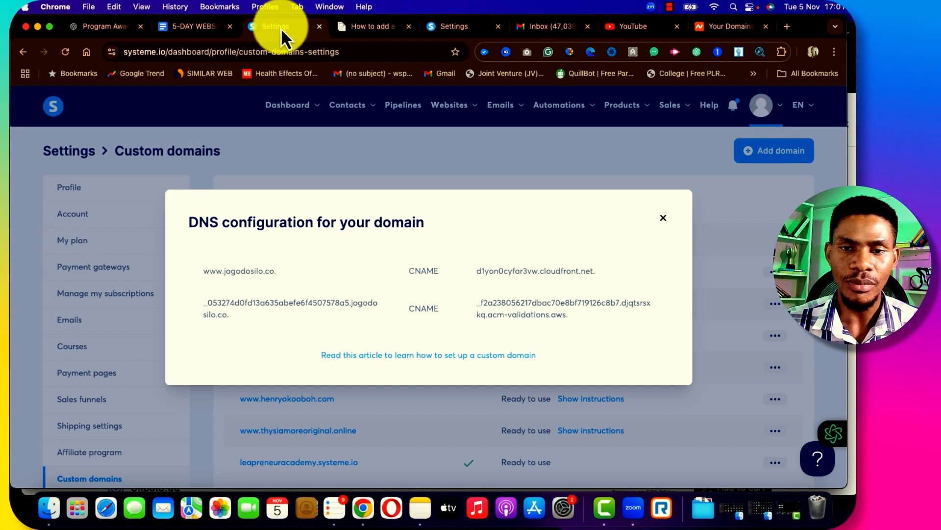
{"action": "left_click", "coordinate": [288, 276]}
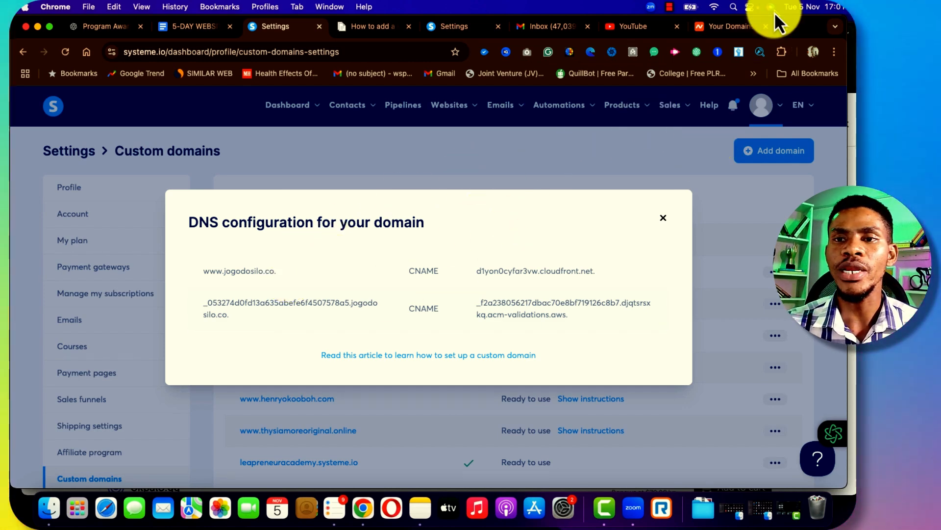
In Namecheap's Domain List, find performanceprodigy.online and click its MANAGE button
{"action": "left_click", "coordinate": [734, 31]}
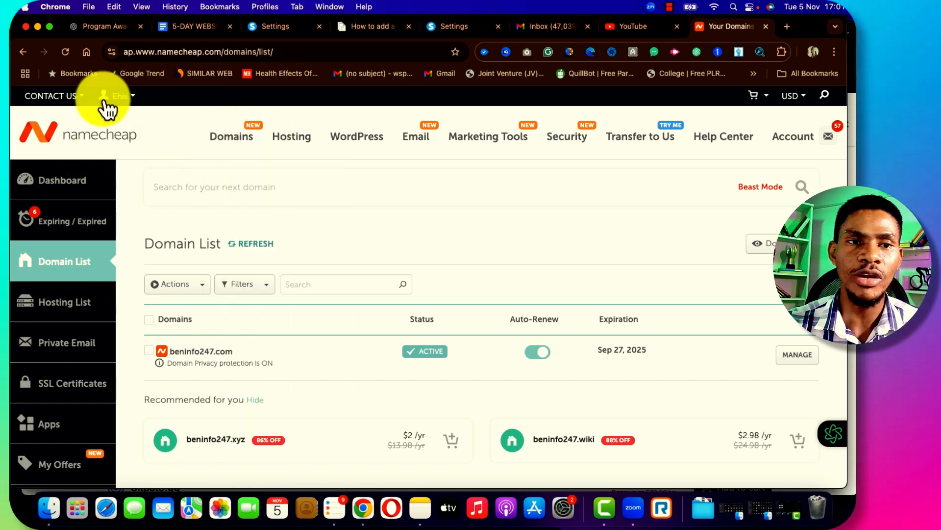
{"action": "mouse_move", "coordinate": [126, 104]}
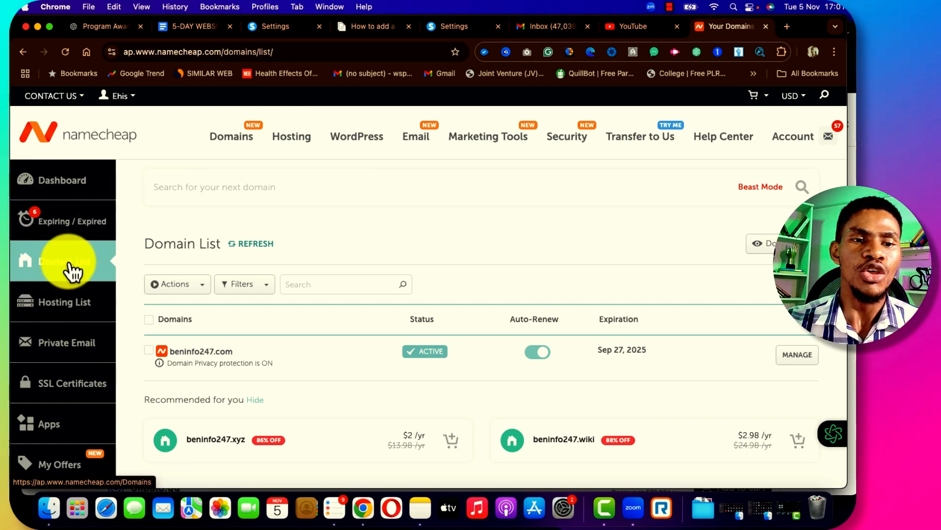
{"action": "scroll", "coordinate": [424, 276], "scroll_direction": "down", "scroll_amount": 10}
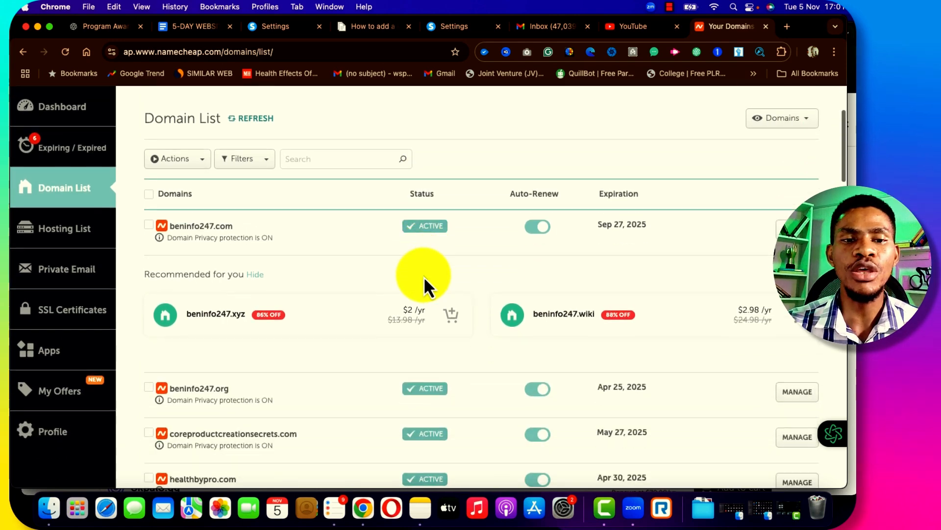
{"action": "scroll", "coordinate": [424, 276], "scroll_direction": "down", "scroll_amount": 8}
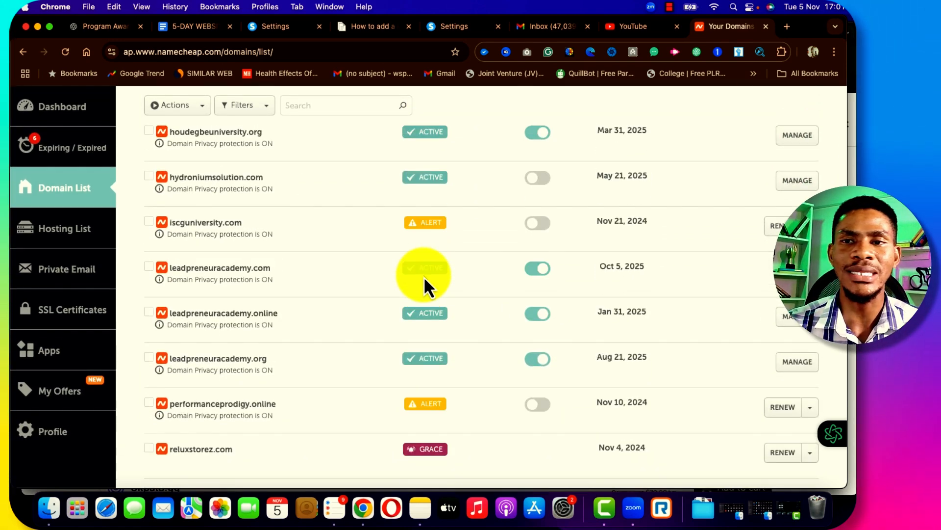
{"action": "scroll", "coordinate": [424, 276], "scroll_direction": "down", "scroll_amount": 1}
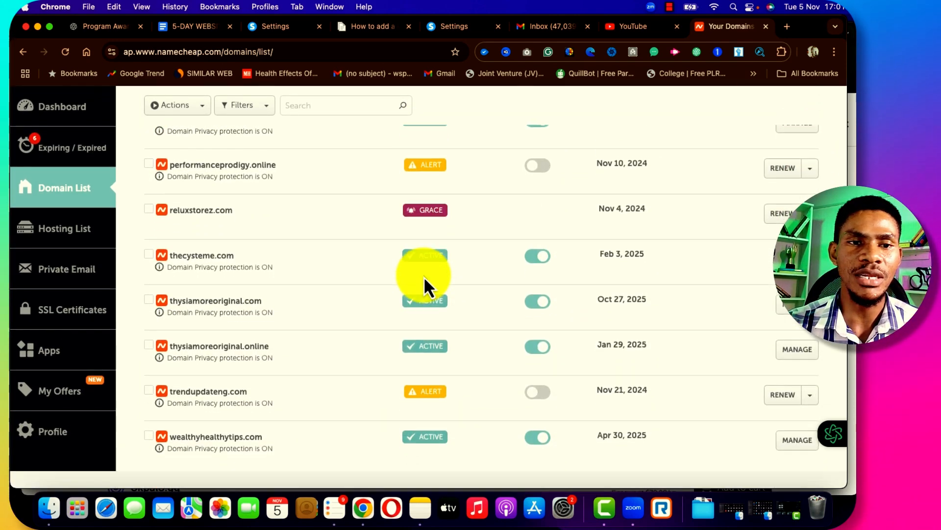
{"action": "scroll", "coordinate": [422, 276], "scroll_direction": "up", "scroll_amount": 2}
{"action": "scroll", "coordinate": [423, 275], "scroll_direction": "down", "scroll_amount": 1}
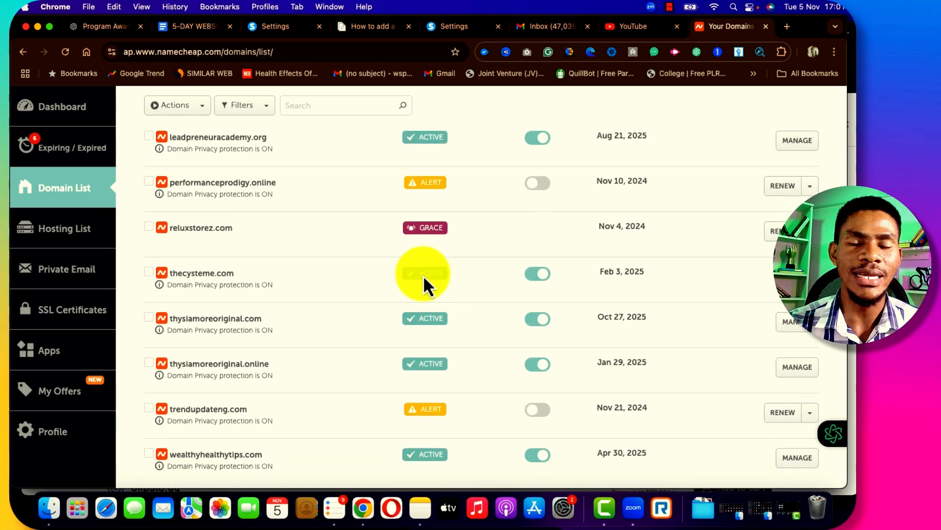
{"action": "scroll", "coordinate": [392, 290], "scroll_direction": "up", "scroll_amount": 3}
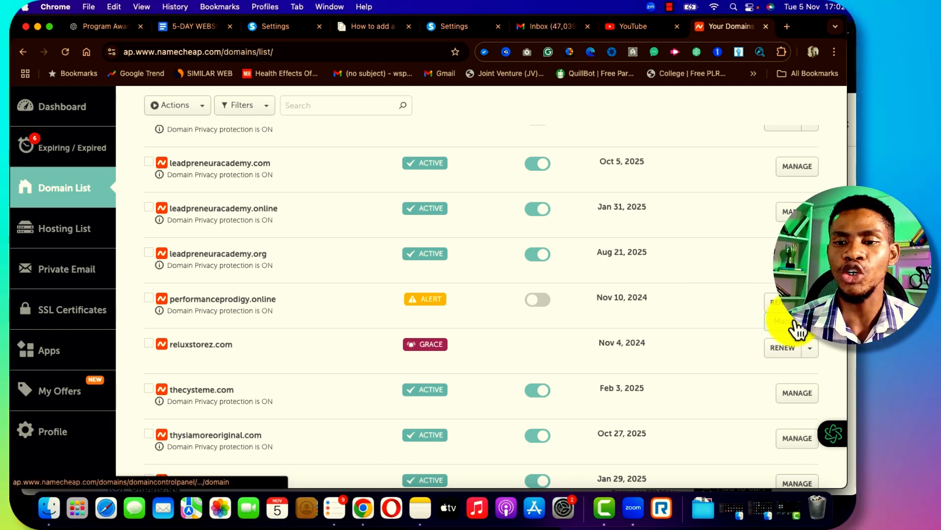
{"action": "left_click", "coordinate": [795, 322]}
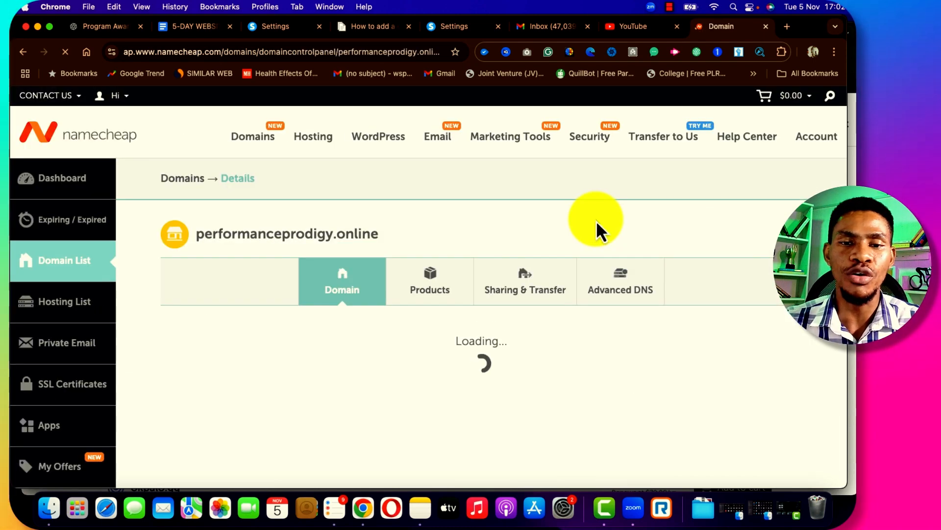
Open the Advanced DNS tab on performanceprodigy.online's details page
{"action": "scroll", "coordinate": [596, 219], "scroll_direction": "down", "scroll_amount": 1}
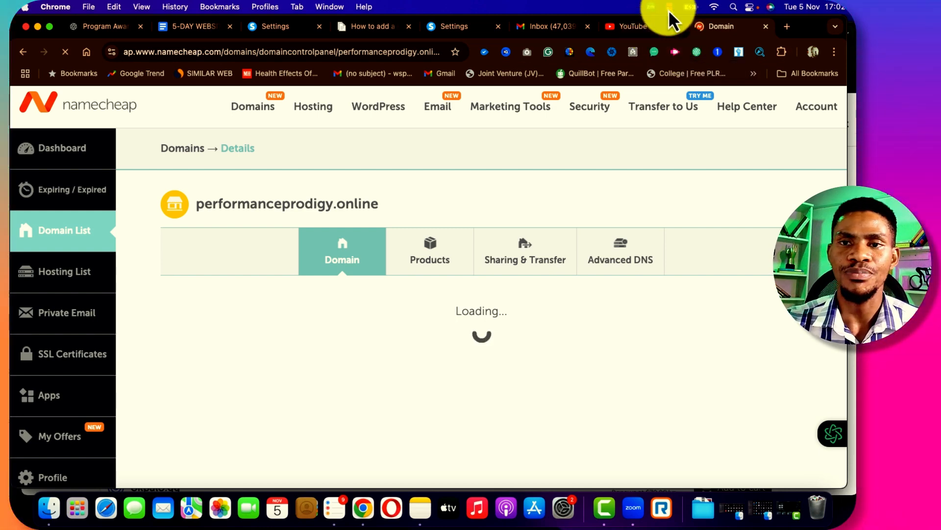
{"action": "left_click", "coordinate": [669, 9]}
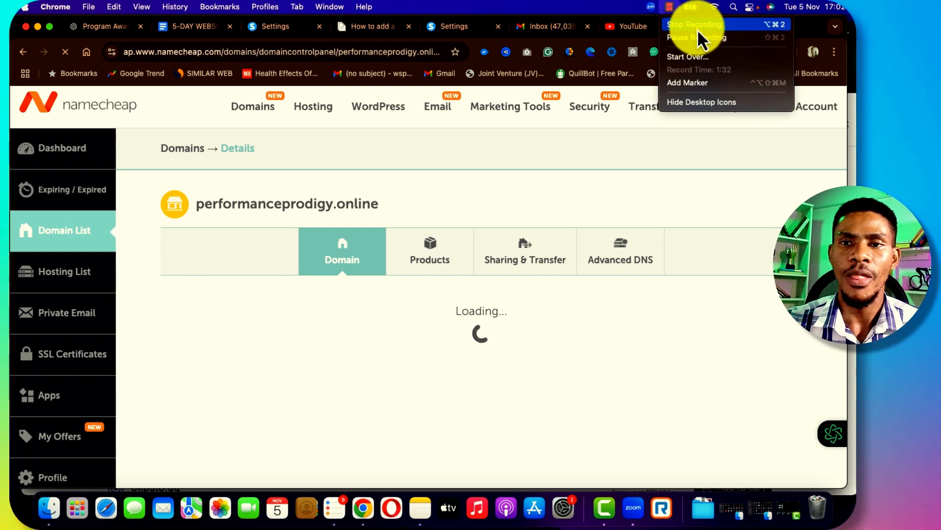
{"action": "left_click", "coordinate": [744, 165]}
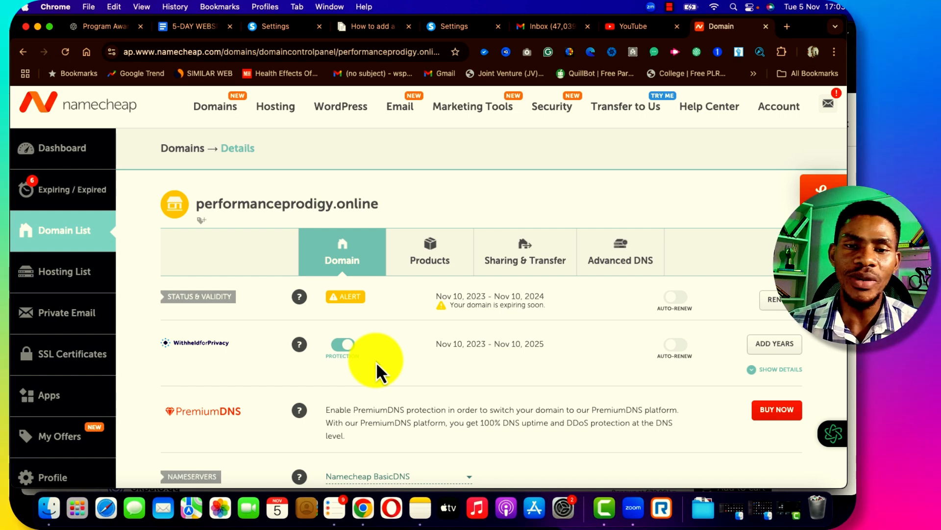
{"action": "scroll", "coordinate": [375, 361], "scroll_direction": "down", "scroll_amount": 1}
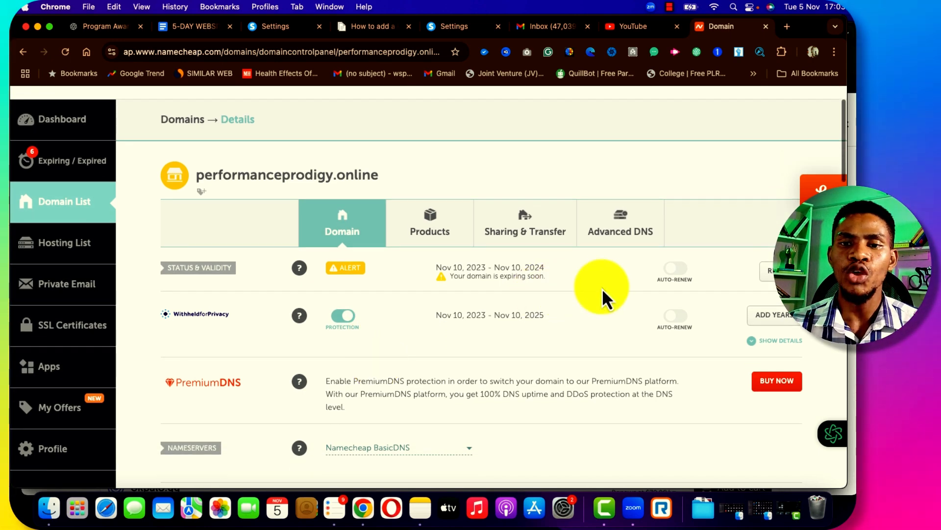
{"action": "left_click", "coordinate": [616, 238]}
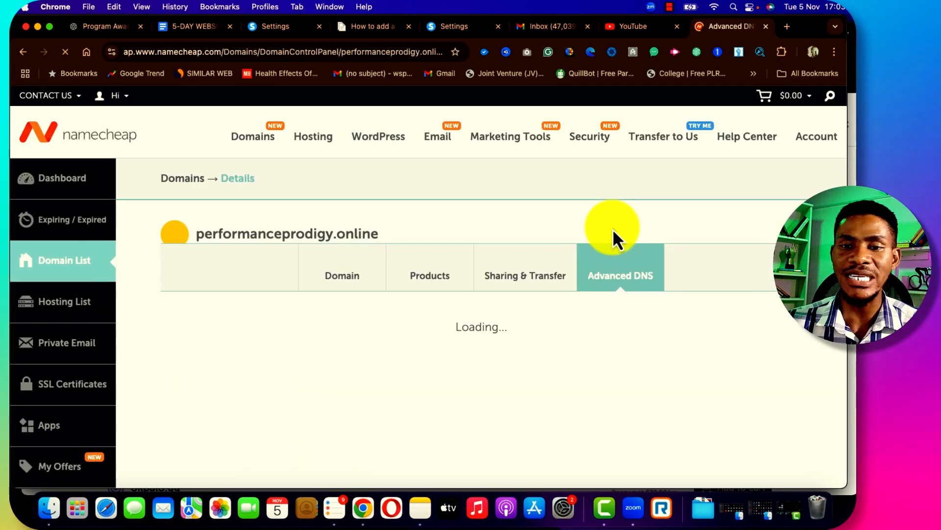
{"action": "scroll", "coordinate": [613, 229], "scroll_direction": "down", "scroll_amount": 2}
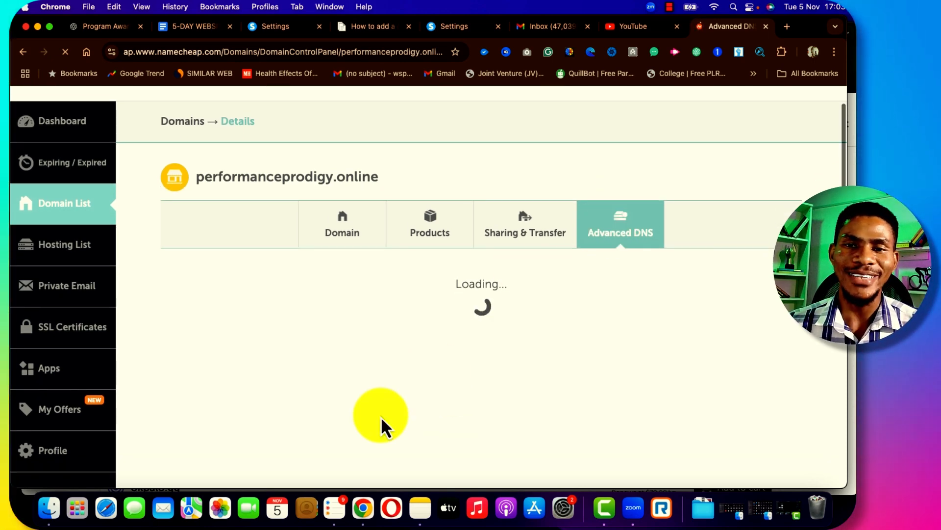
{"action": "scroll", "coordinate": [385, 422], "scroll_direction": "down", "scroll_amount": 4}
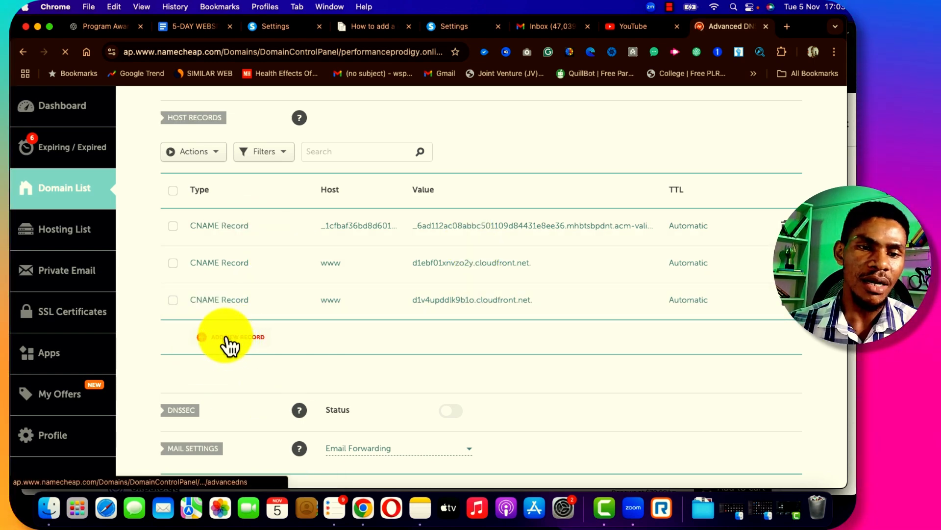
Add a new record in Namecheap Advanced DNS and make it a CNAME Record
{"action": "left_click", "coordinate": [227, 343]}
{"action": "scroll", "coordinate": [225, 343], "scroll_direction": "down", "scroll_amount": 2}
{"action": "left_click", "coordinate": [247, 253]}
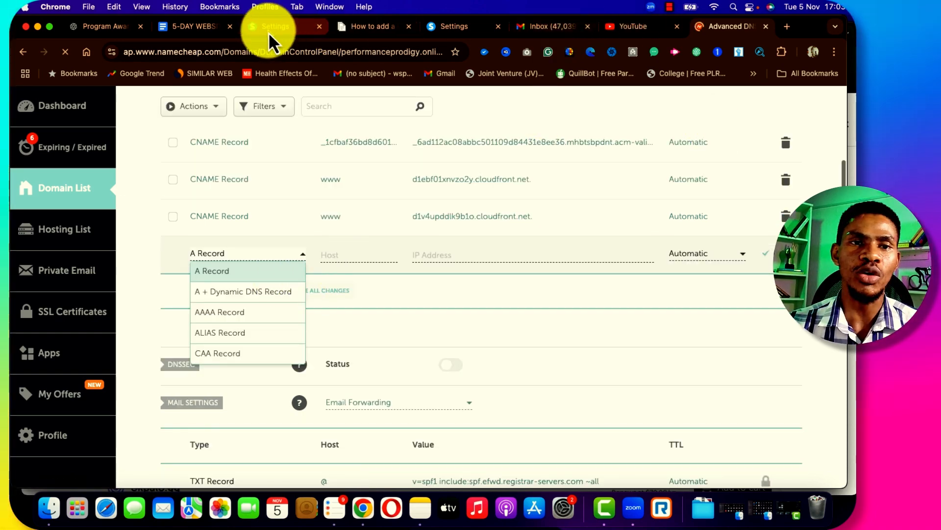
{"action": "left_click", "coordinate": [282, 29]}
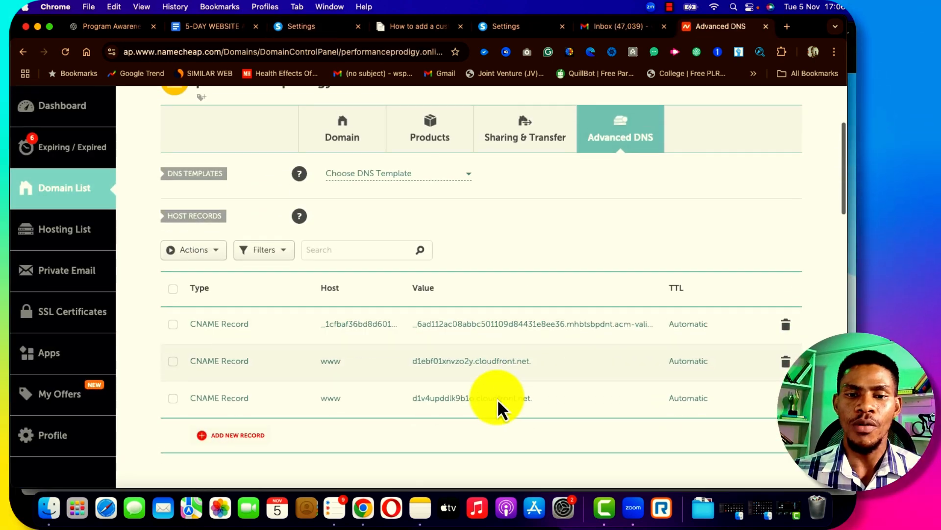
{"action": "scroll", "coordinate": [497, 399], "scroll_direction": "down", "scroll_amount": 1}
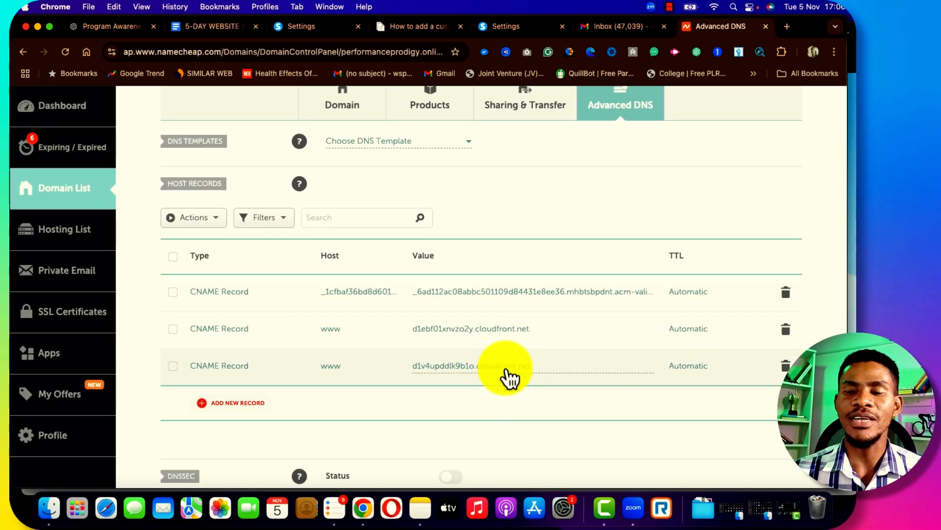
{"action": "scroll", "coordinate": [505, 369], "scroll_direction": "down", "scroll_amount": 3}
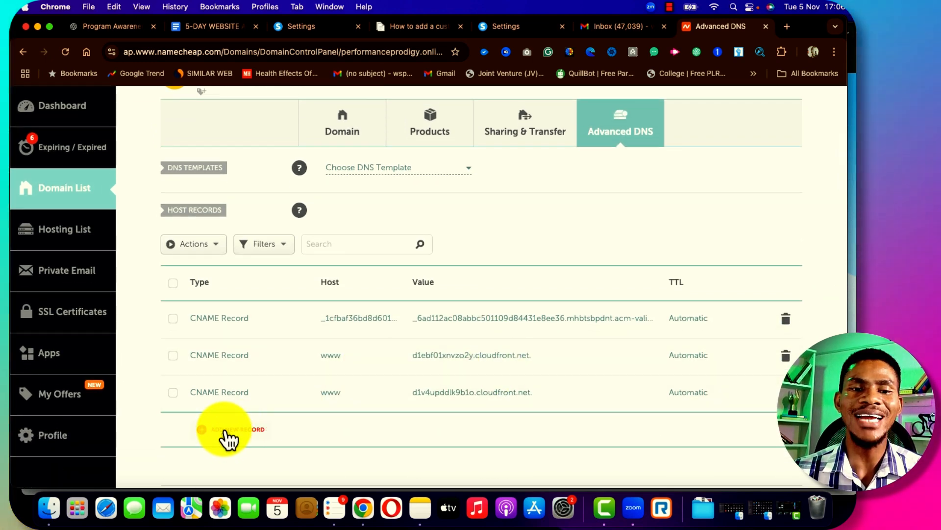
{"action": "left_click", "coordinate": [225, 431]}
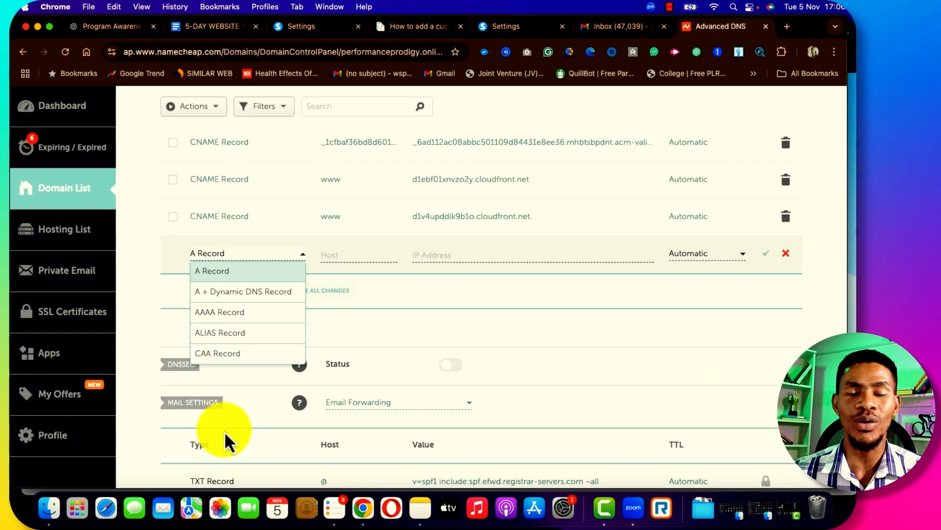
{"action": "scroll", "coordinate": [245, 351], "scroll_direction": "down", "scroll_amount": 4}
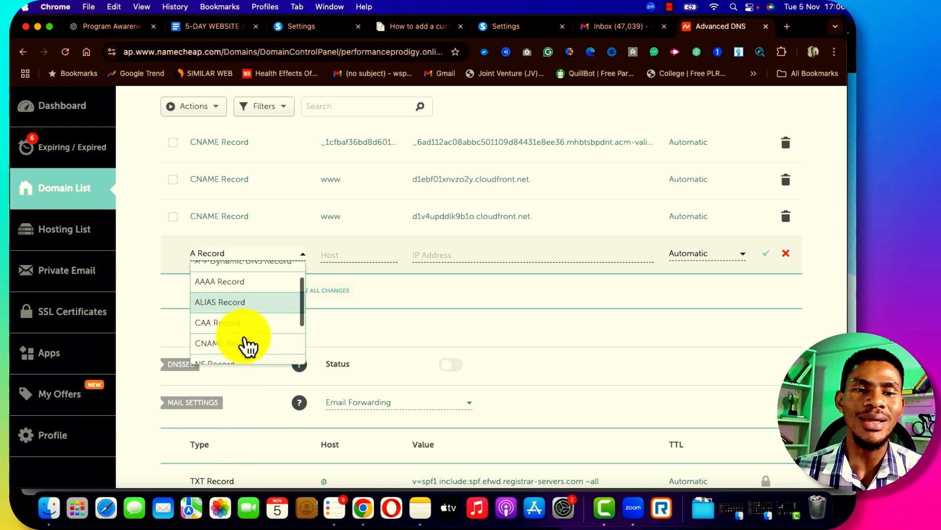
{"action": "scroll", "coordinate": [249, 347], "scroll_direction": "up", "scroll_amount": 2}
{"action": "left_click", "coordinate": [236, 295]}
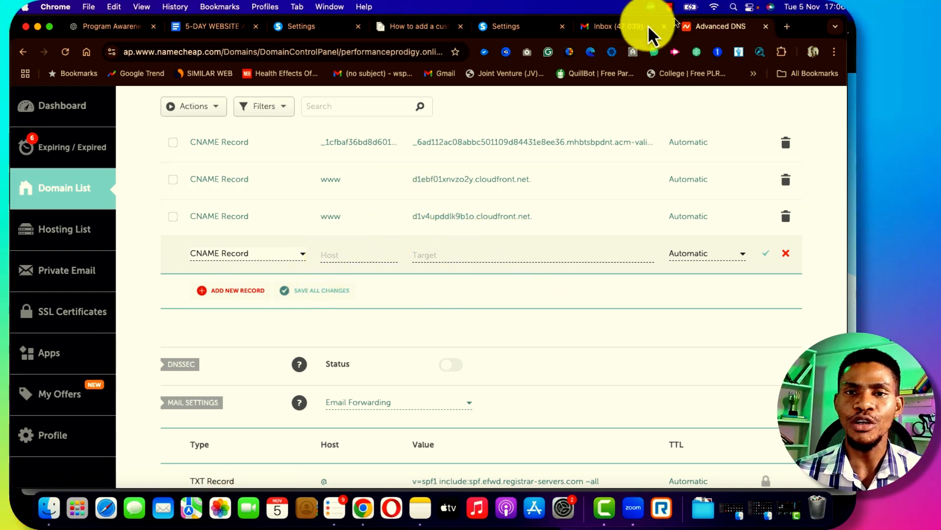
Set the new record's Host to www, replacing the wrongly pasted cloudfront hostname
{"action": "left_click", "coordinate": [305, 31]}
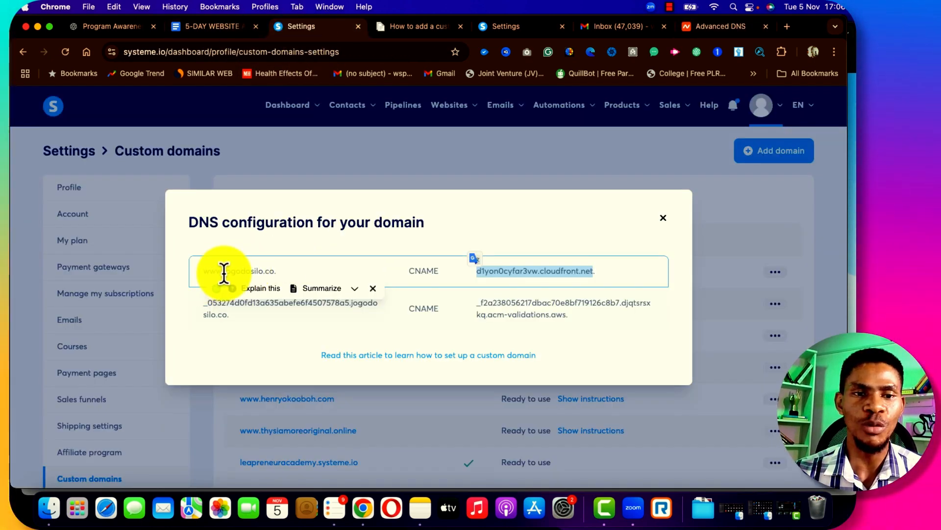
{"action": "left_click", "coordinate": [205, 279]}
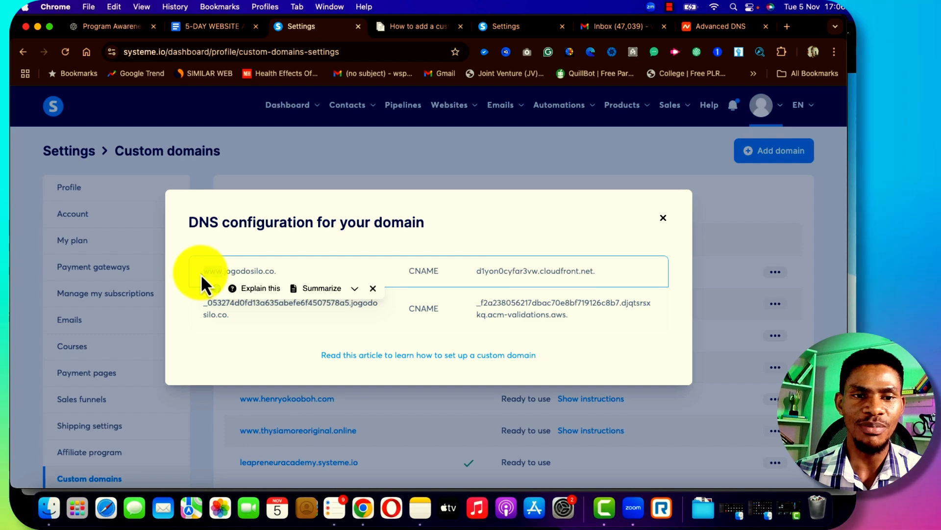
{"action": "double_click", "coordinate": [205, 272]}
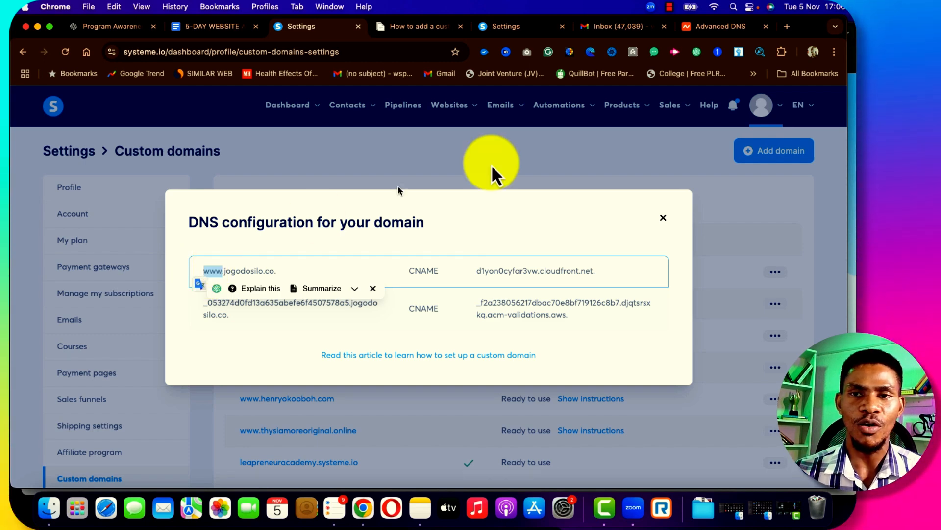
{"action": "left_click", "coordinate": [715, 27]}
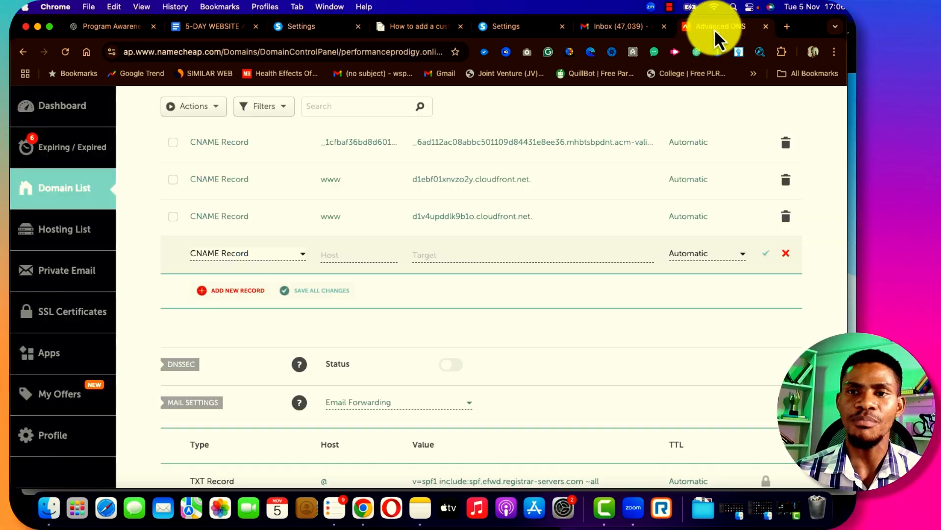
{"action": "left_click", "coordinate": [338, 255]}
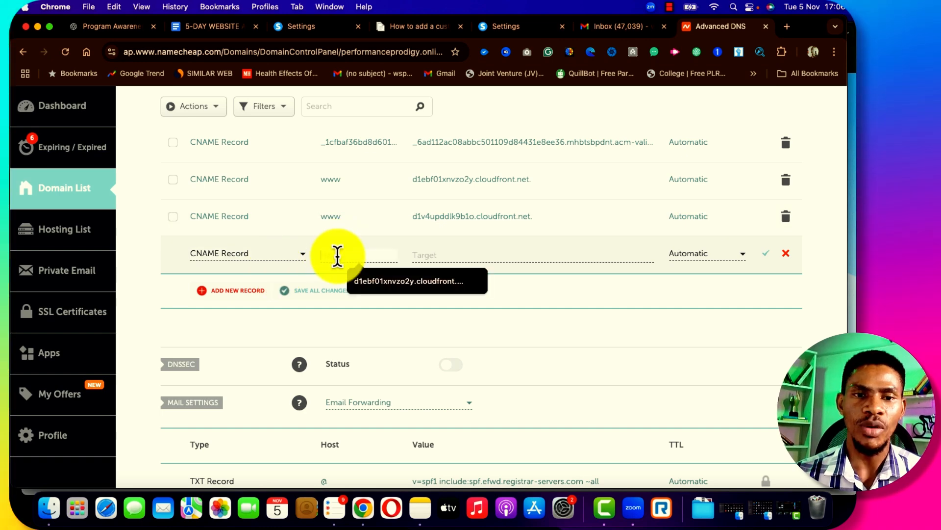
{"action": "key", "text": "super+v"}
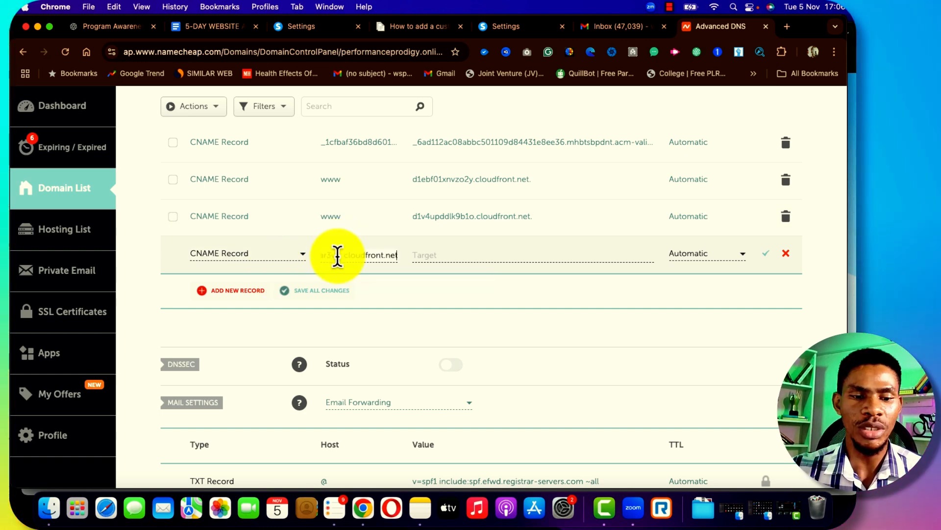
{"action": "key", "text": "super+a"}
{"action": "key", "text": "BackSpace"}
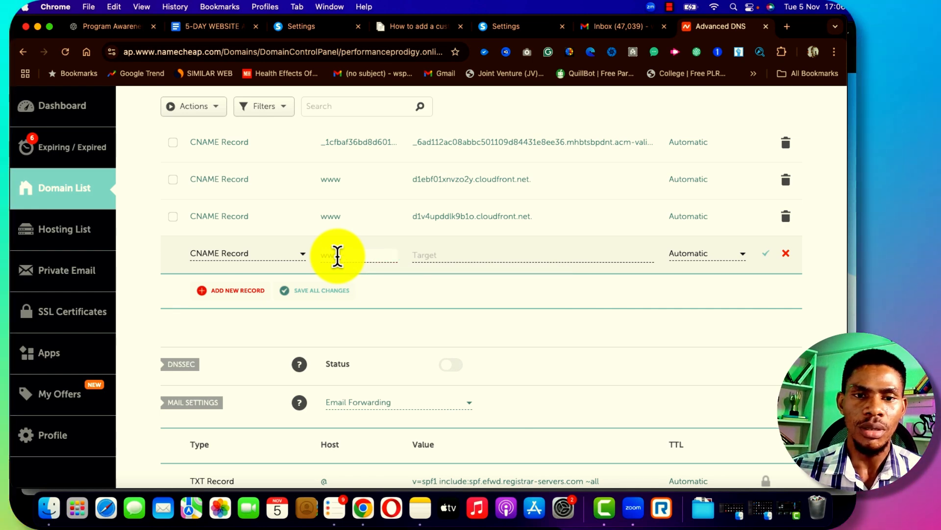
{"action": "type", "text": "www"}
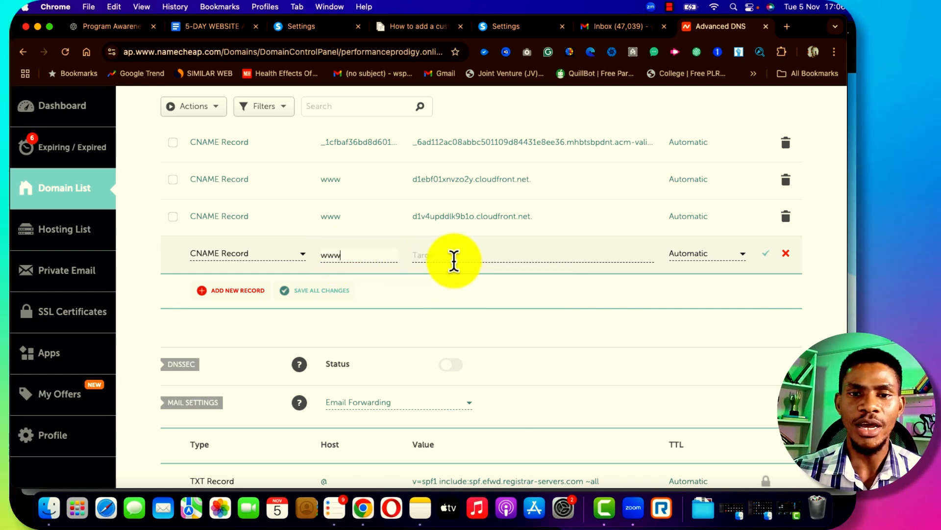
Copy d1yon0cyfar3vw.cloudfront.net. from Systeme.io into Target and save the www record
{"action": "left_click", "coordinate": [452, 260]}
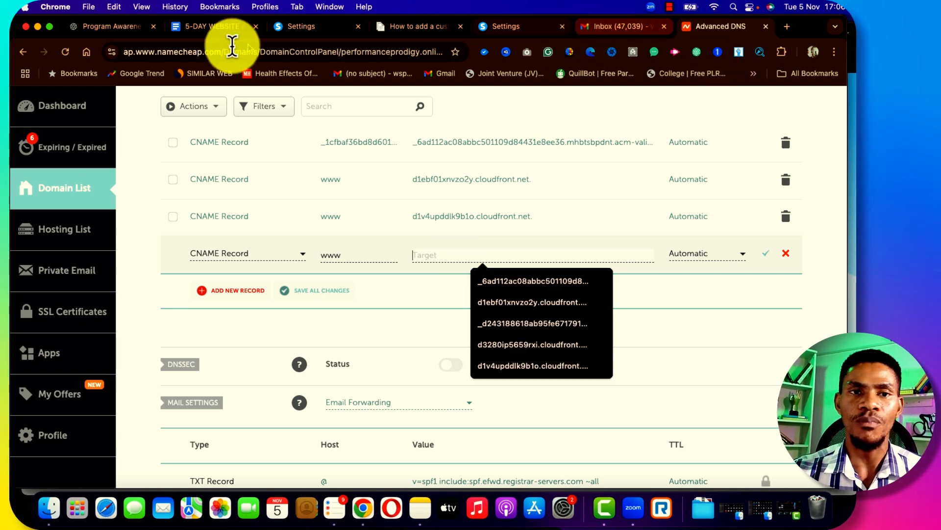
{"action": "left_click", "coordinate": [312, 34]}
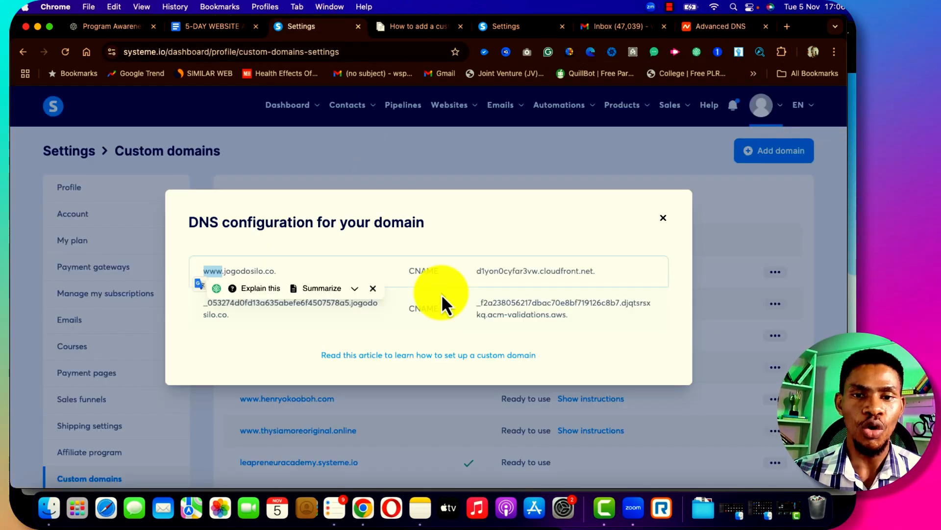
{"action": "left_click_drag", "start_coordinate": [475, 272], "coordinate": [593, 272]}
{"action": "key", "text": "super+c"}
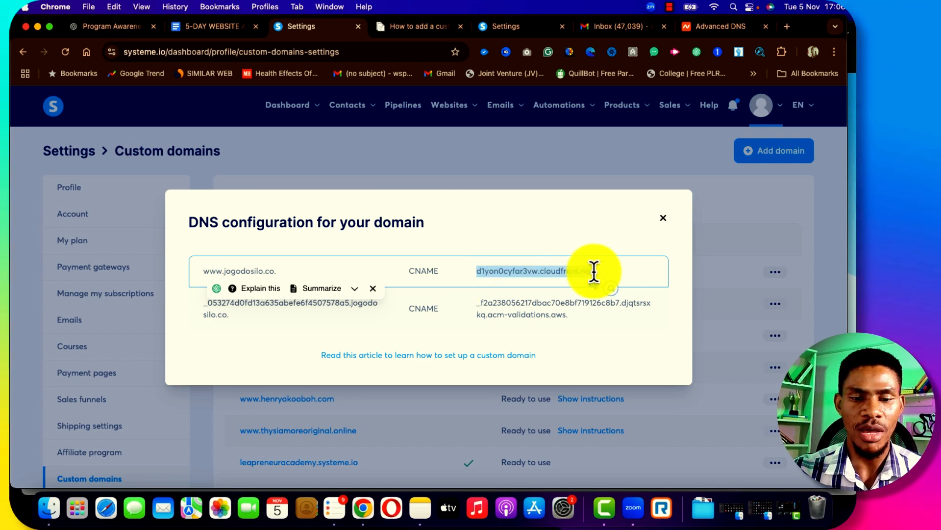
{"action": "left_click", "coordinate": [708, 29]}
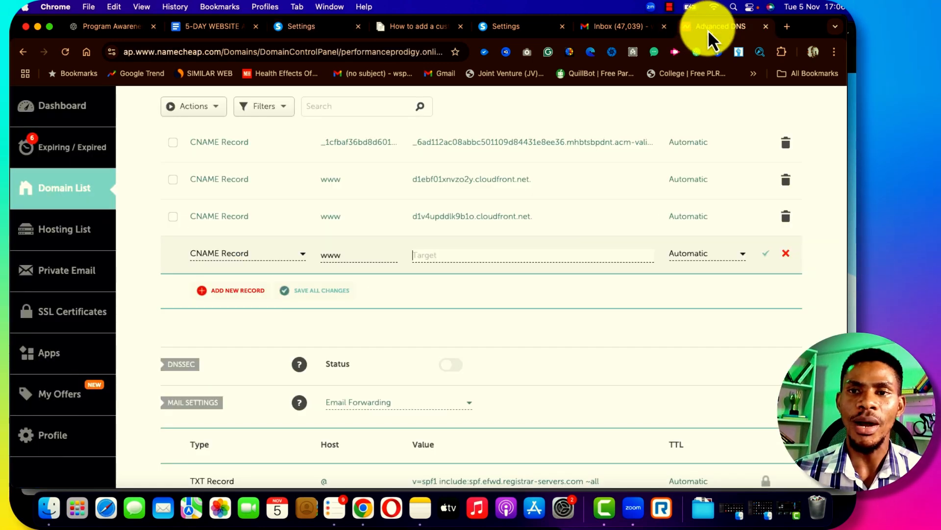
{"action": "key", "text": "super+v"}
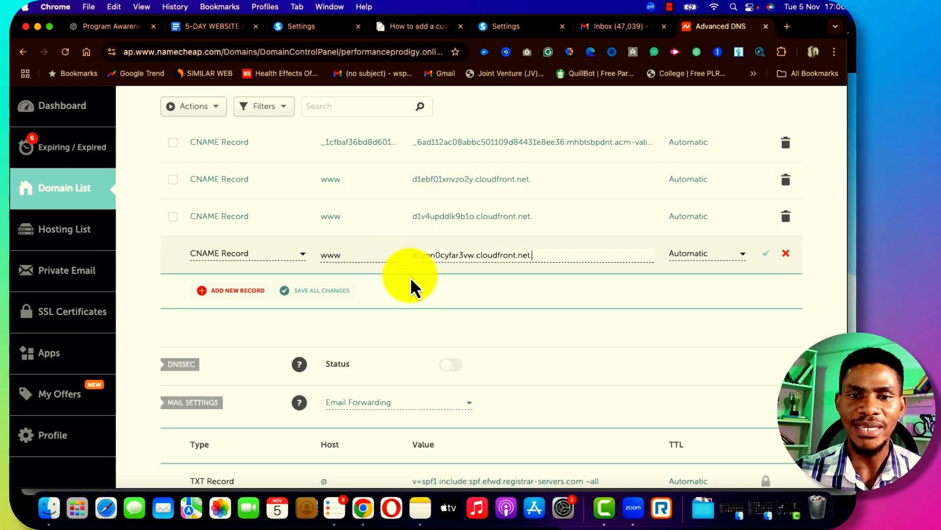
{"action": "left_click", "coordinate": [767, 255]}
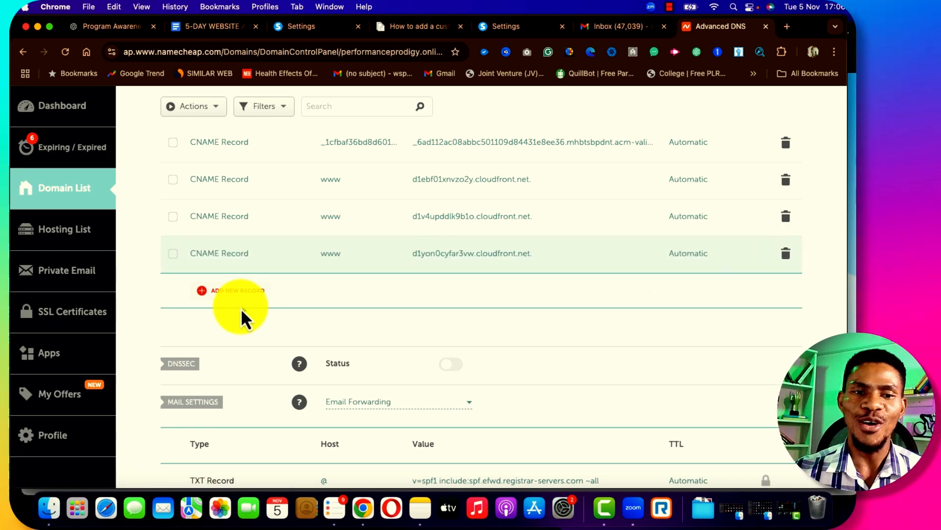
Add another CNAME record using Systeme.io's _053274d0fd13a6… validation host name
{"action": "left_click", "coordinate": [229, 293]}
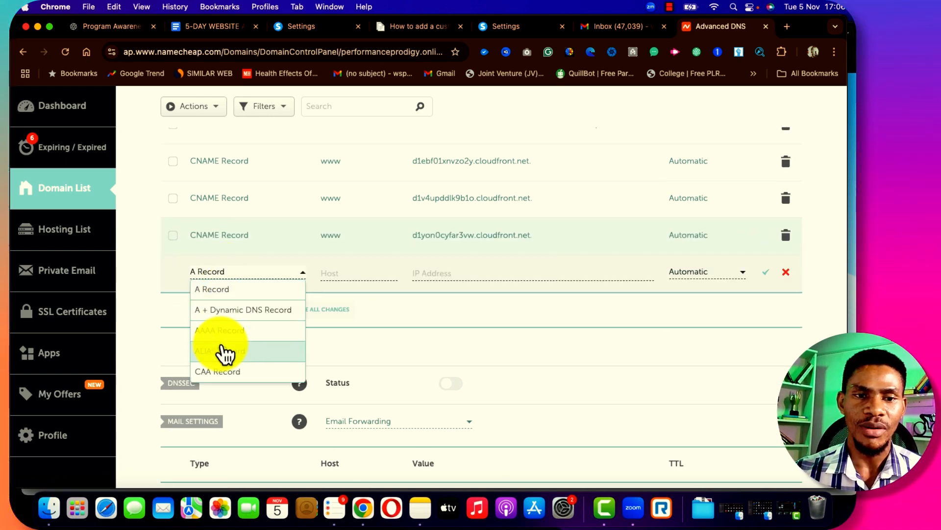
{"action": "scroll", "coordinate": [226, 356], "scroll_direction": "down", "scroll_amount": 3}
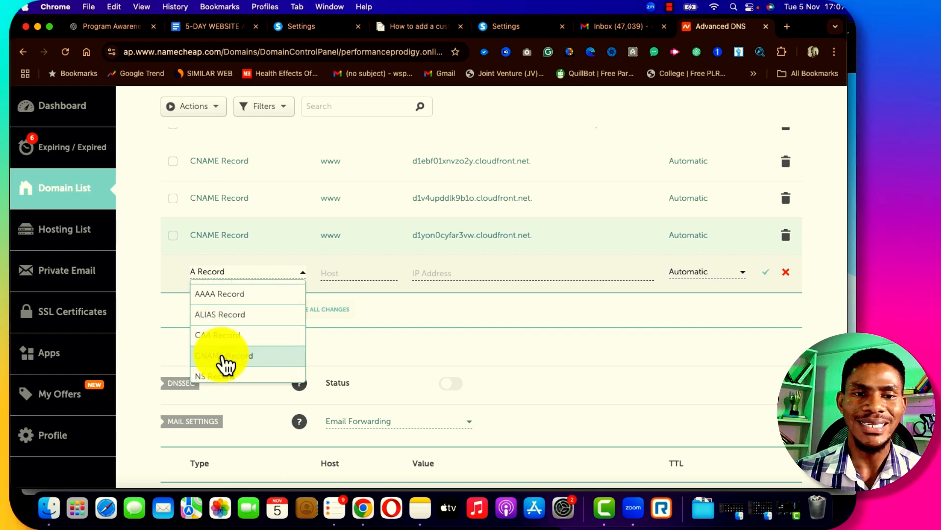
{"action": "left_click", "coordinate": [224, 355]}
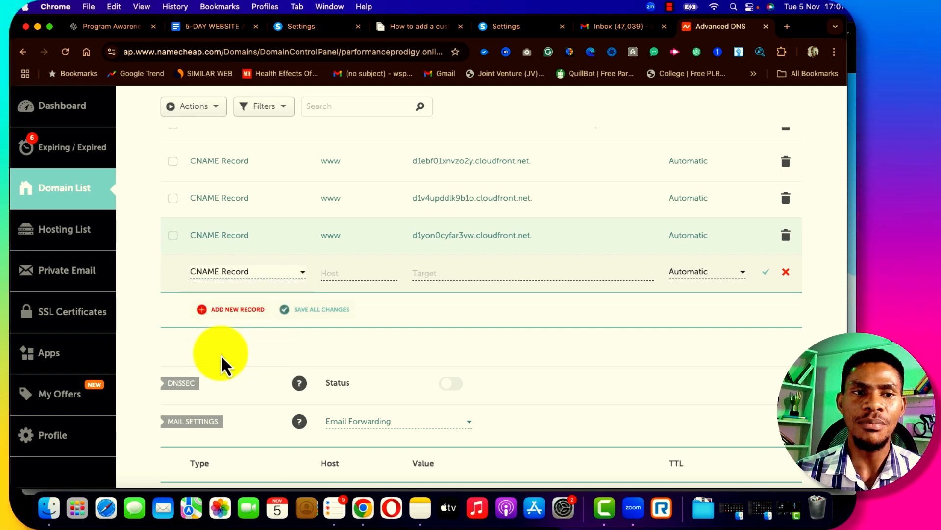
{"action": "left_click", "coordinate": [333, 275]}
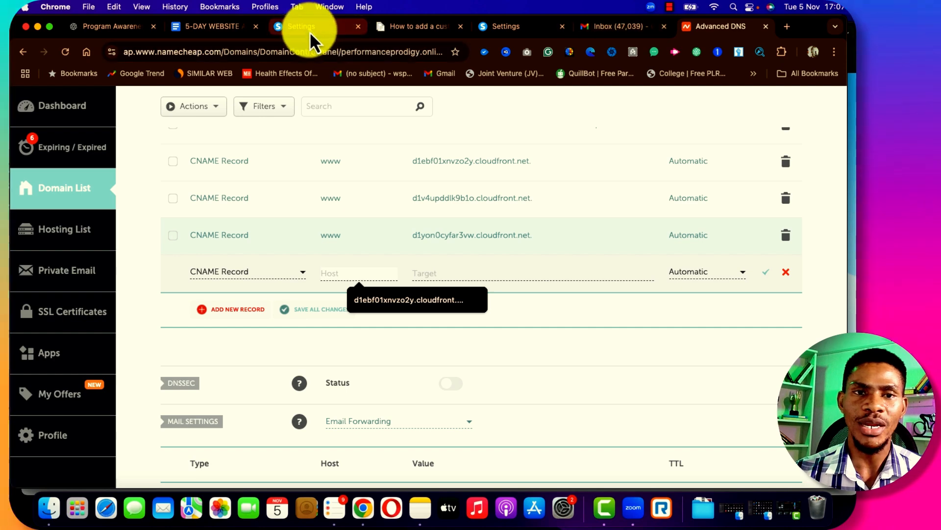
{"action": "left_click", "coordinate": [306, 29]}
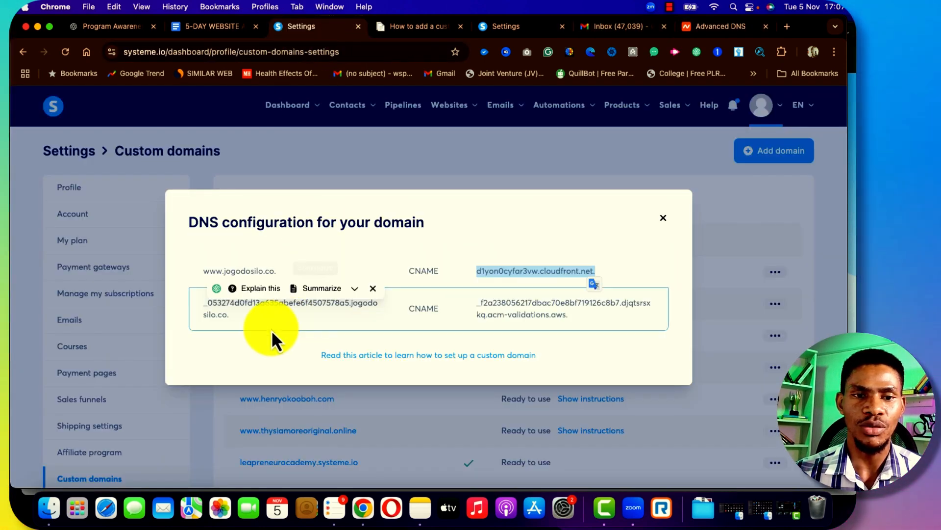
{"action": "left_click_drag", "start_coordinate": [204, 303], "coordinate": [349, 305]}
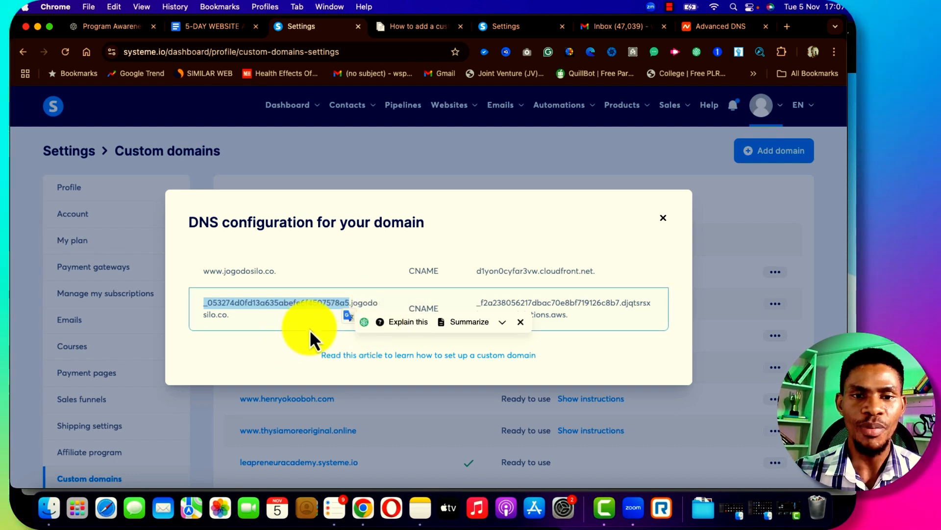
{"action": "left_click", "coordinate": [707, 29]}
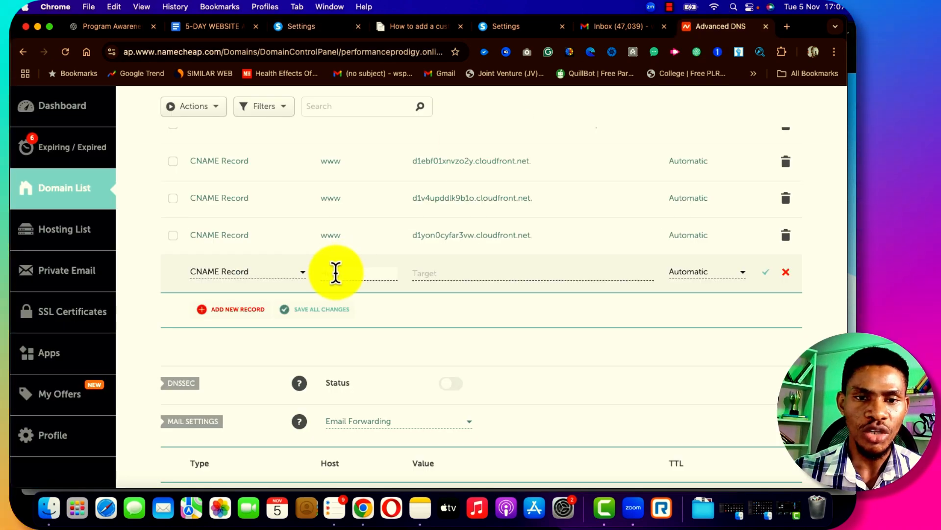
{"action": "left_click", "coordinate": [461, 273]}
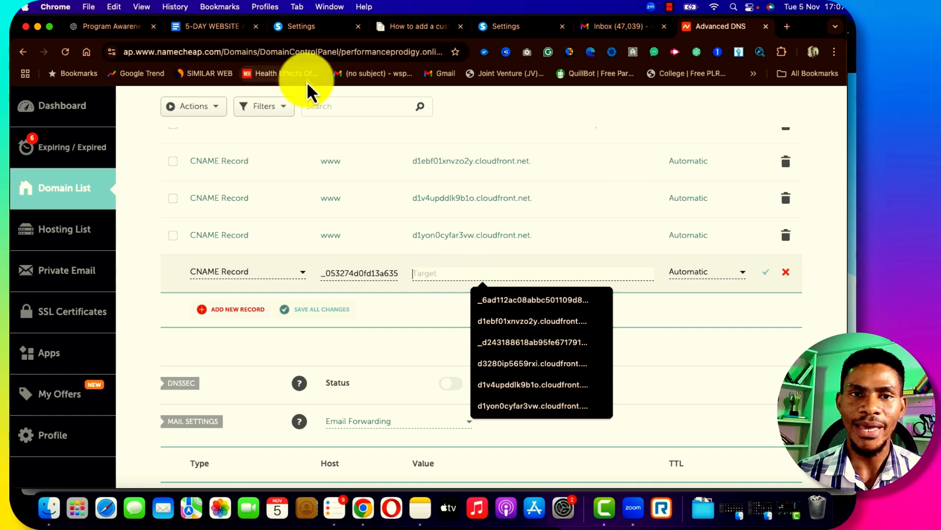
Paste the acm-validations.aws target from Systeme.io into the record and save it
{"action": "left_click", "coordinate": [305, 31]}
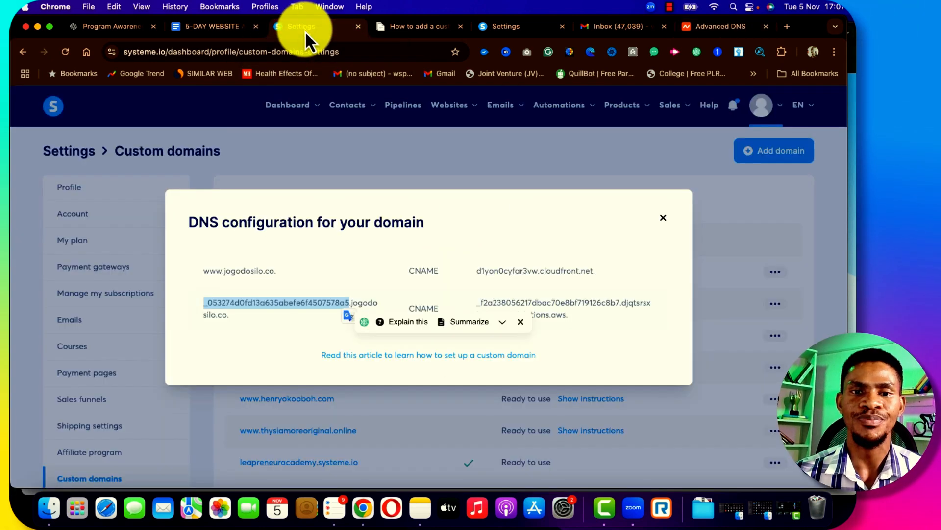
{"action": "left_click", "coordinate": [483, 300]}
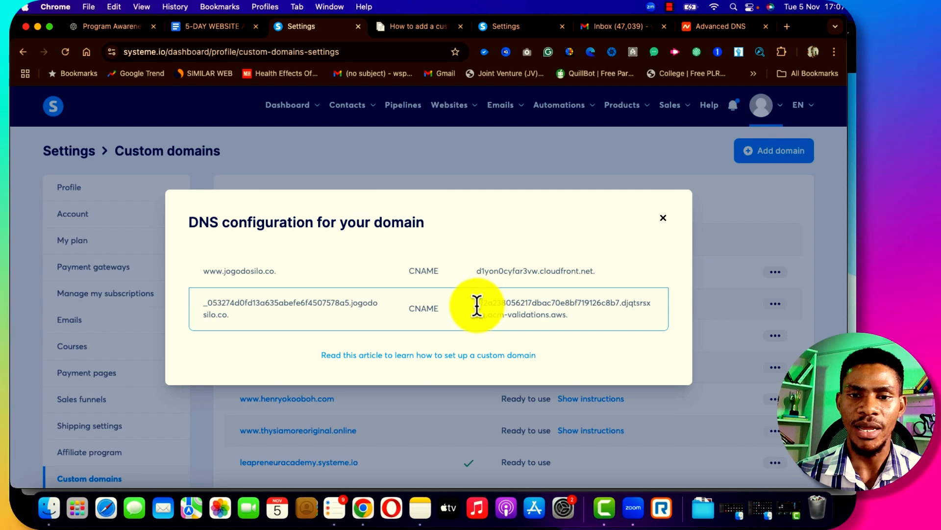
{"action": "left_click_drag", "start_coordinate": [476, 304], "coordinate": [572, 314]}
{"action": "key", "text": "super+c"}
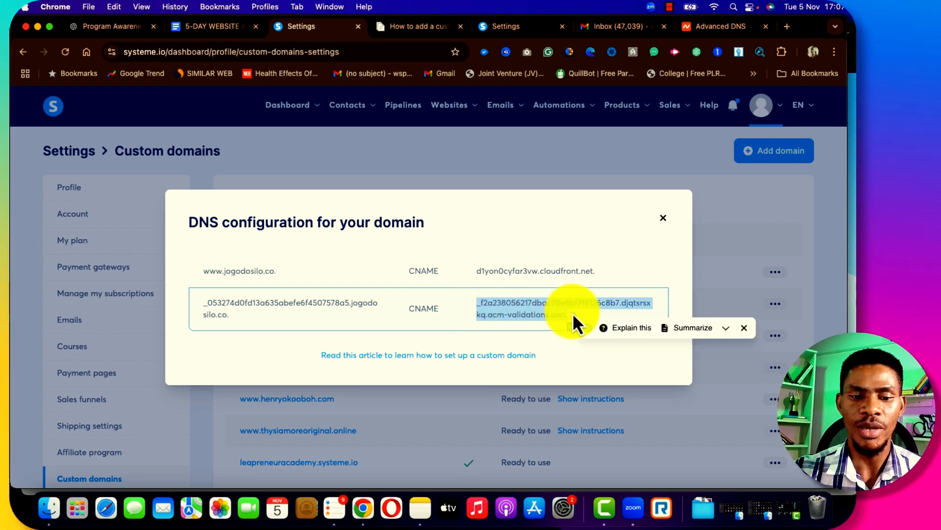
{"action": "left_click", "coordinate": [724, 29]}
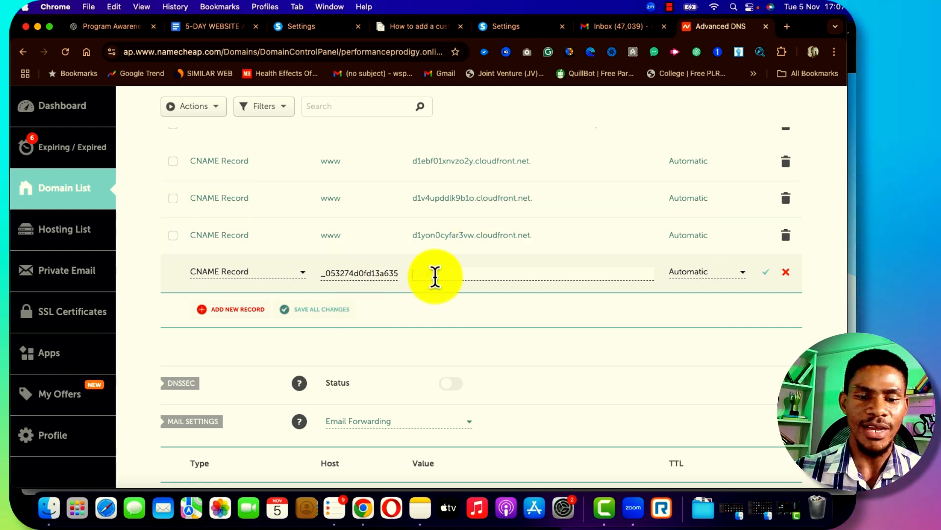
{"action": "key", "text": "super+v"}
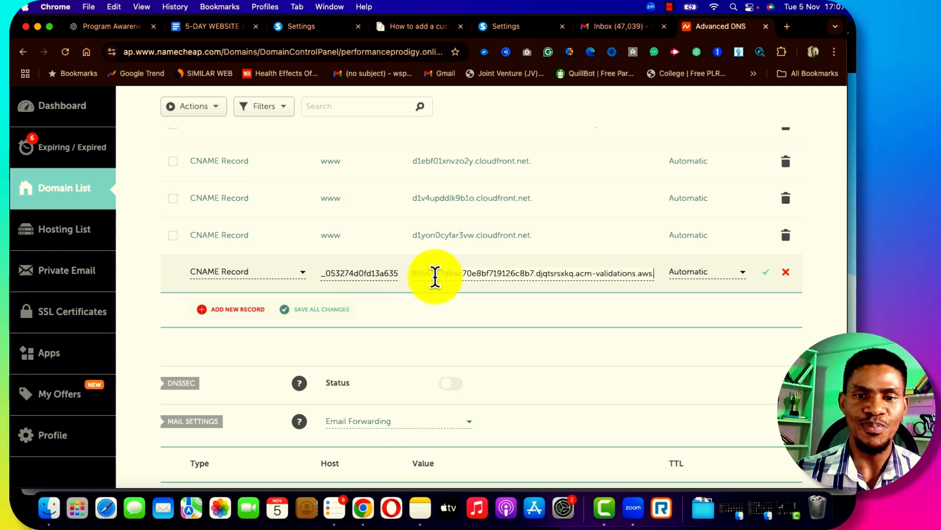
{"action": "left_click", "coordinate": [765, 275]}
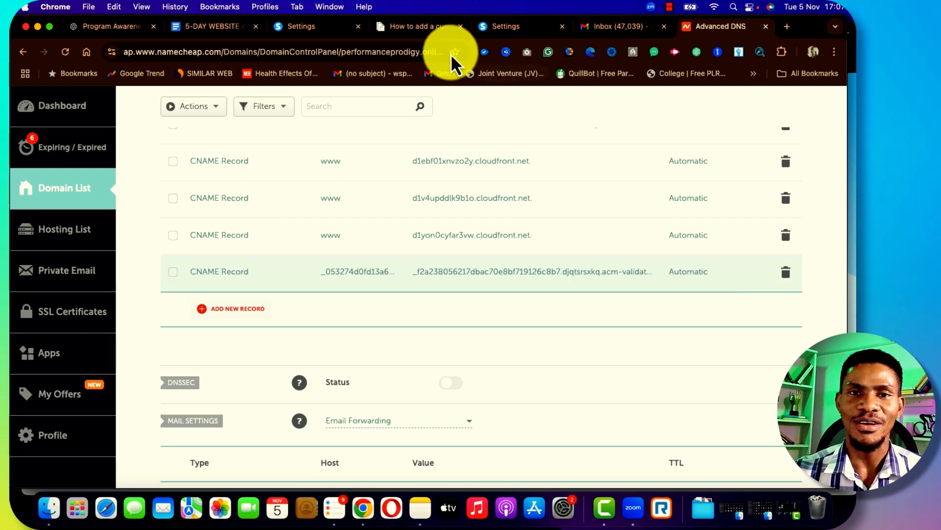
{"action": "left_click", "coordinate": [505, 26]}
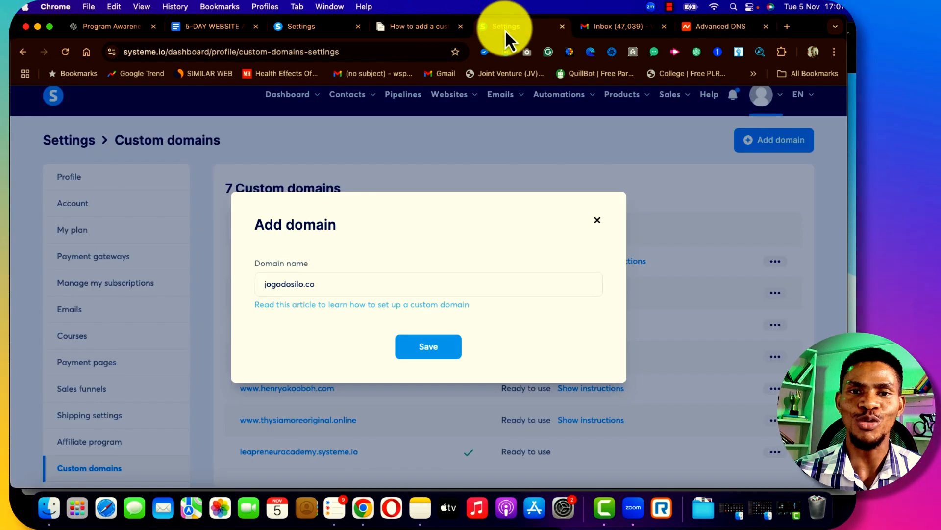
{"action": "left_click", "coordinate": [306, 27]}
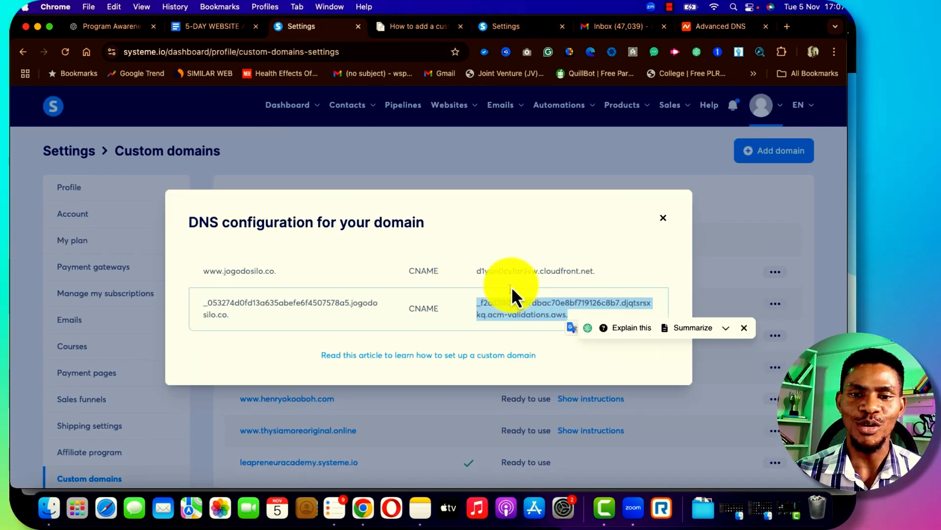
{"action": "left_click", "coordinate": [662, 219]}
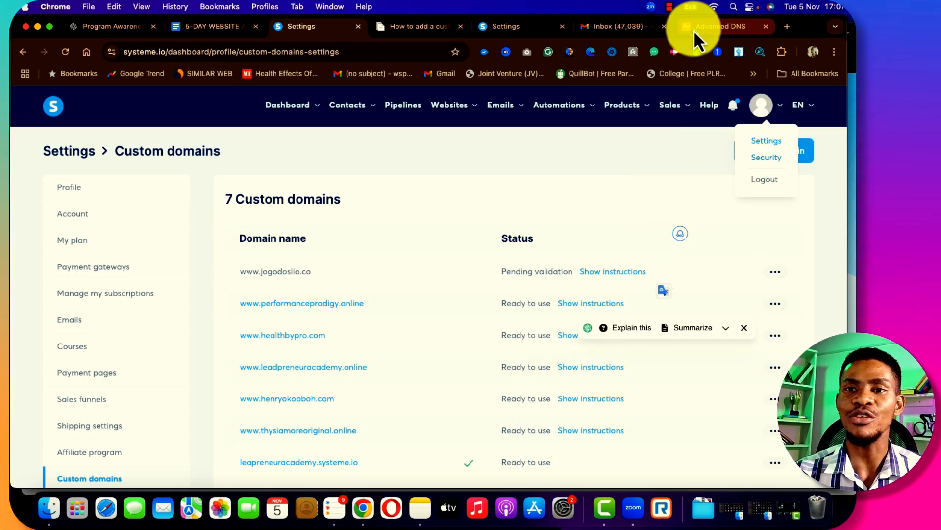
{"action": "left_click", "coordinate": [733, 105]}
{"action": "left_click", "coordinate": [696, 208]}
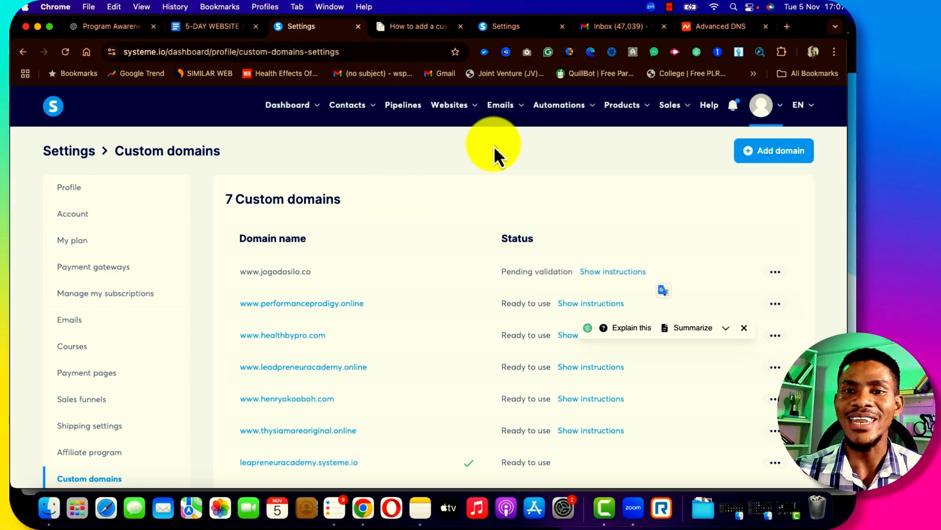
{"action": "scroll", "coordinate": [434, 375], "scroll_direction": "down", "scroll_amount": 3}
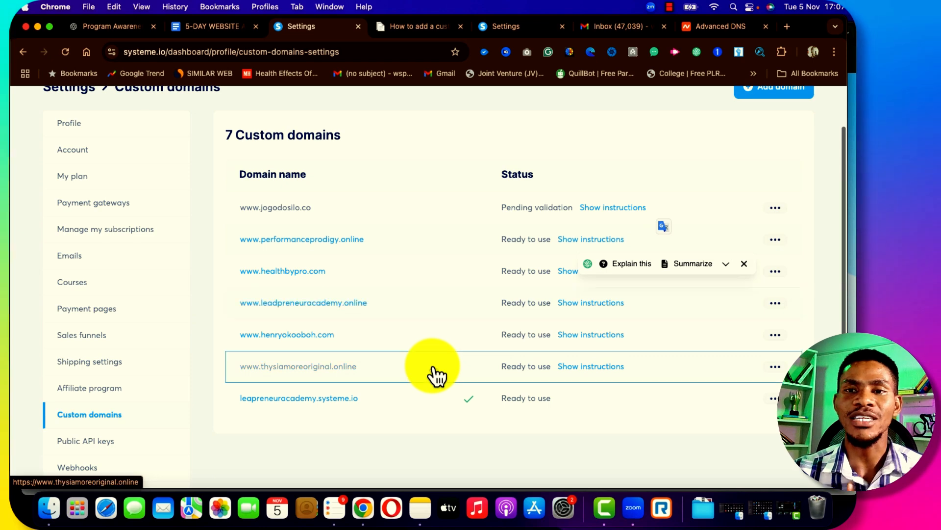